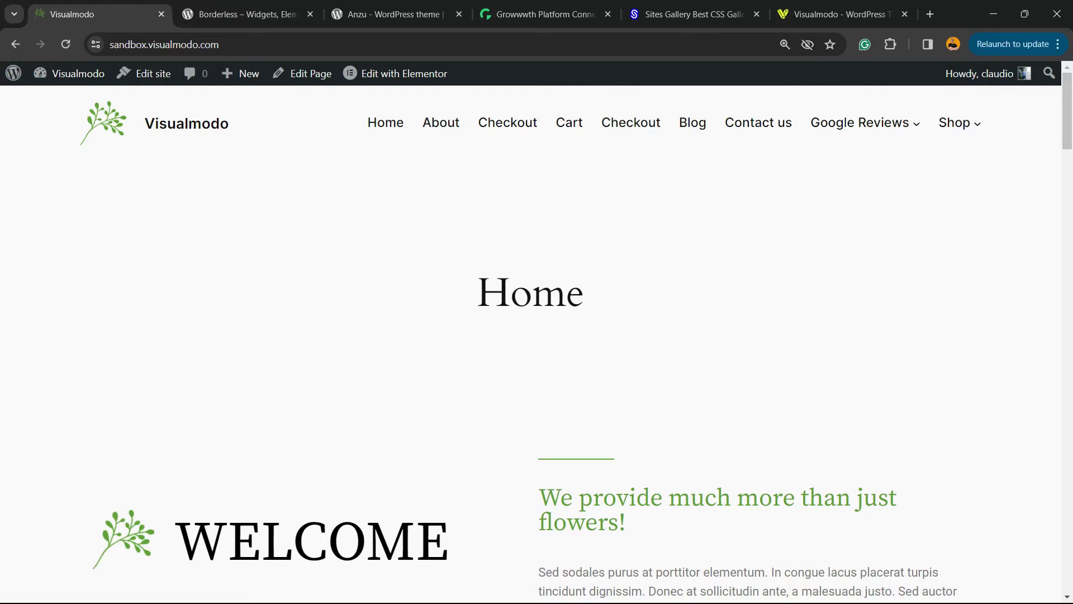
- Open the WordPress admin dashboard of the Visualmodo site
mouse_move(956, 123)
mouse_move(854, 150)
mouse_move(73, 73)
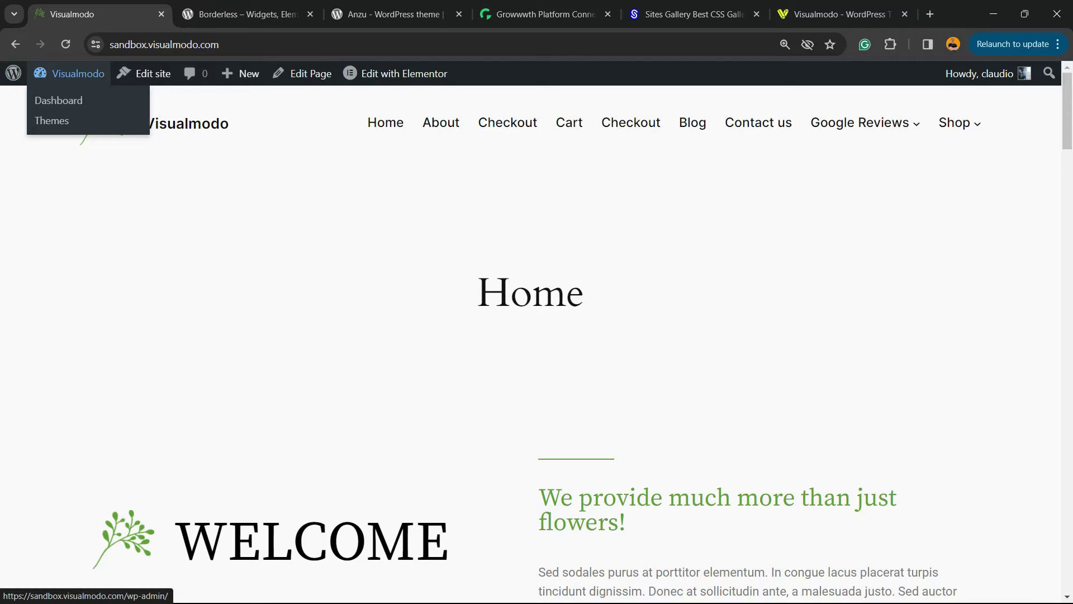
left_click(58, 101)
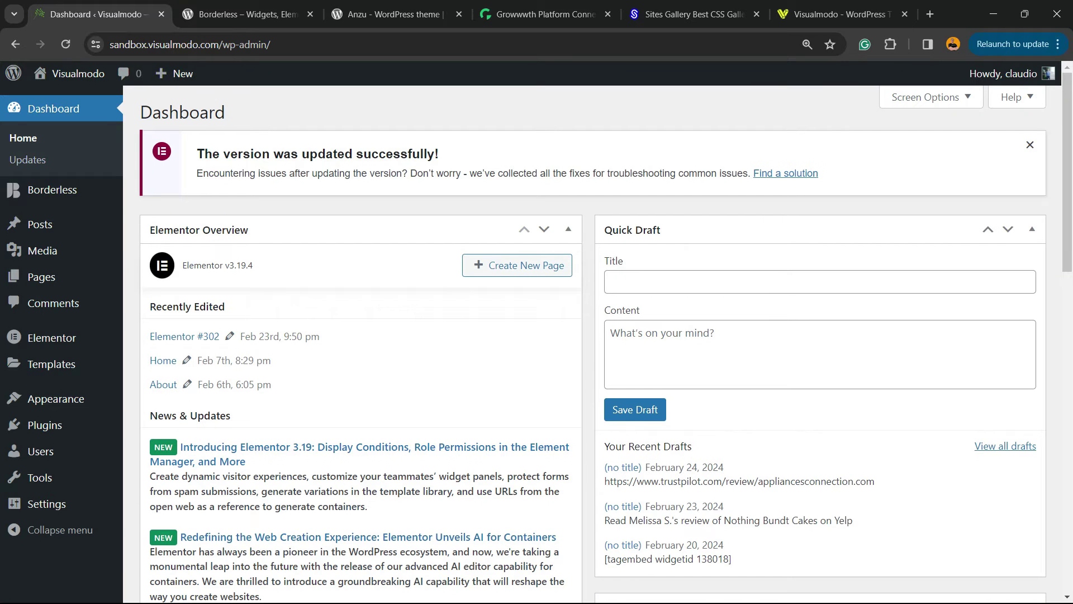
- Dismiss the Elementor version update notice and collapse the Elementor Overview widget on the dashboard
left_click(1030, 144)
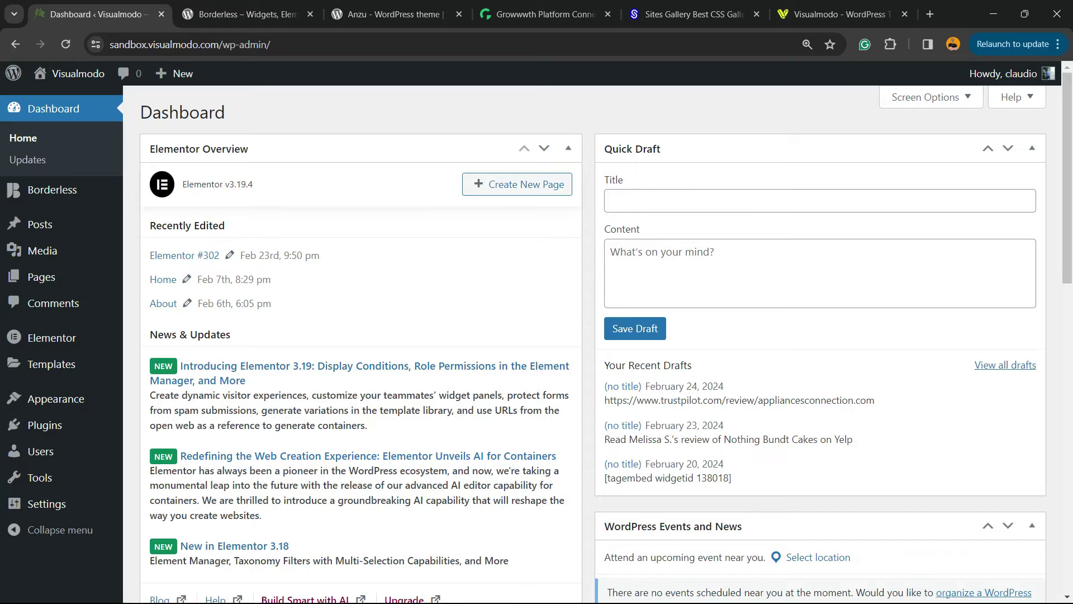
left_click(358, 149)
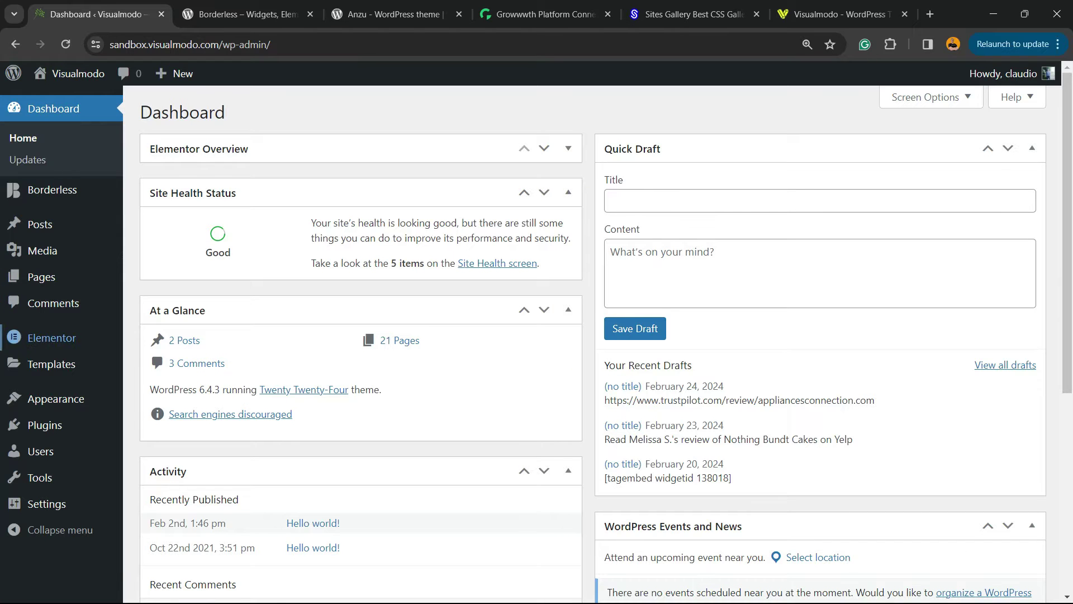
- View the details of the active Twenty Twenty-Four theme, checking its name and version, and return to the installed themes
mouse_move(56, 398)
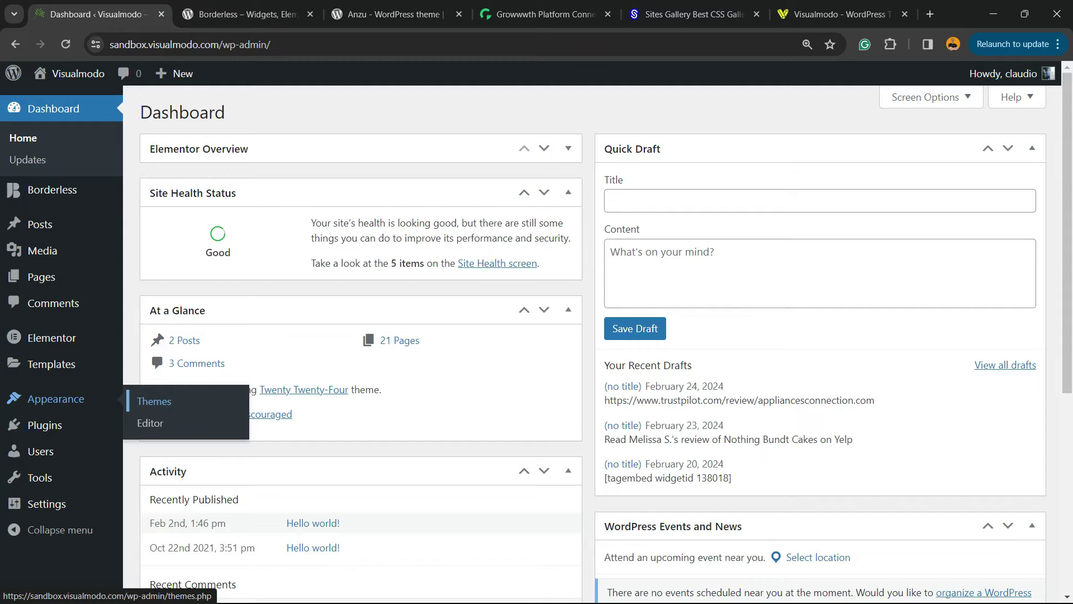
left_click(154, 401)
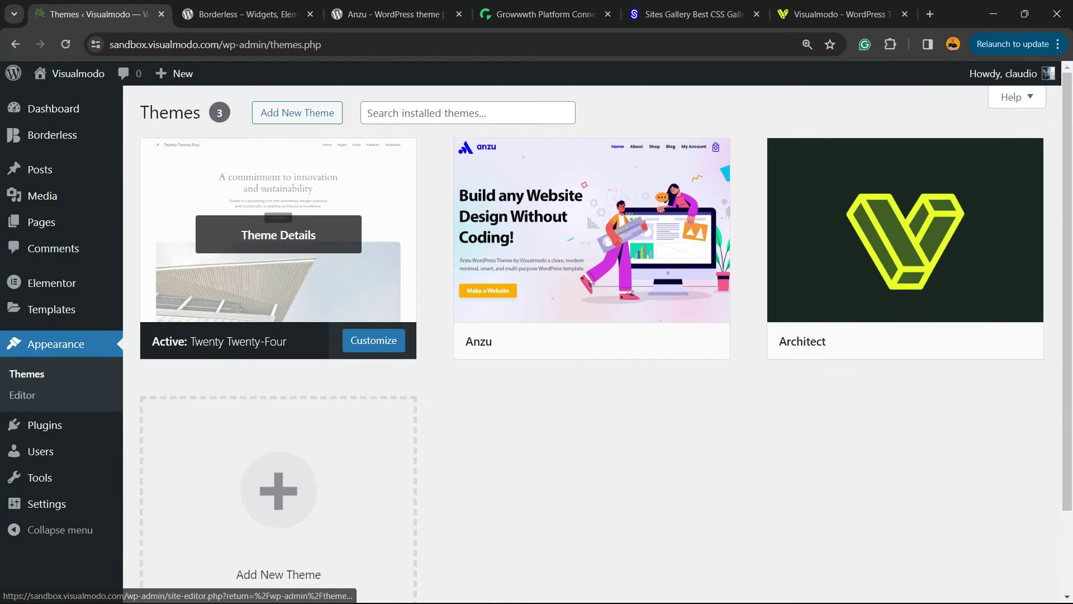
left_click(278, 235)
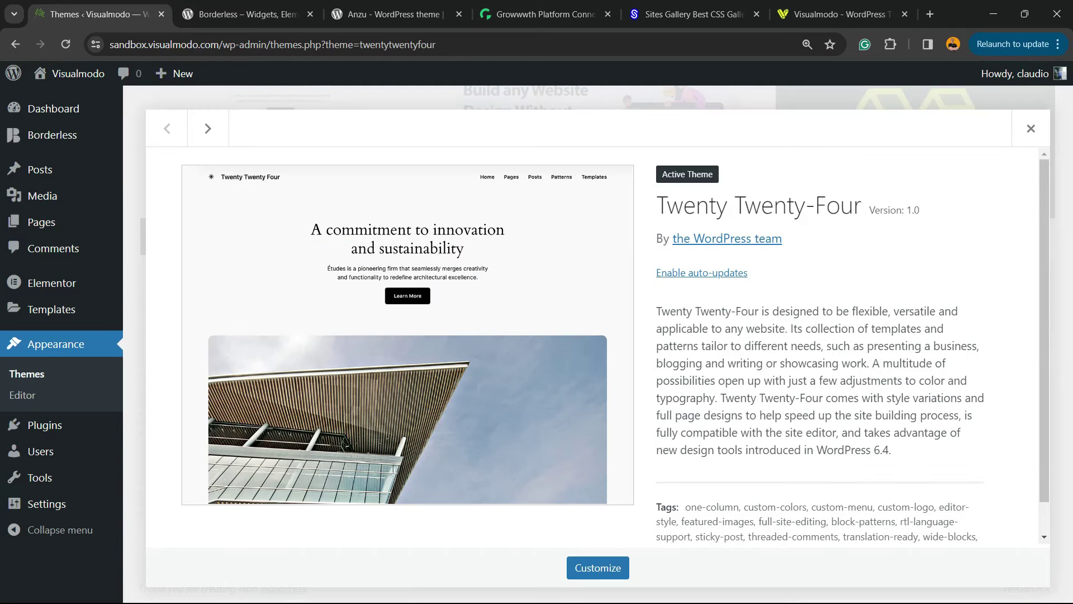
triple_click(695, 206)
left_click_drag(657, 206, 920, 210)
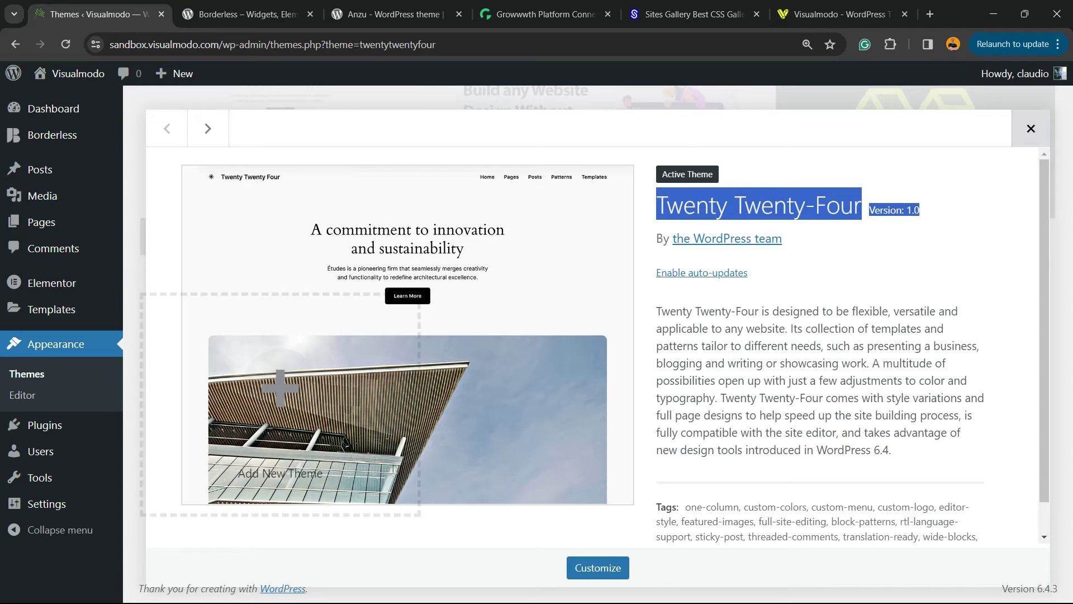
key("Escape")
scroll(269, 332, "up", 2)
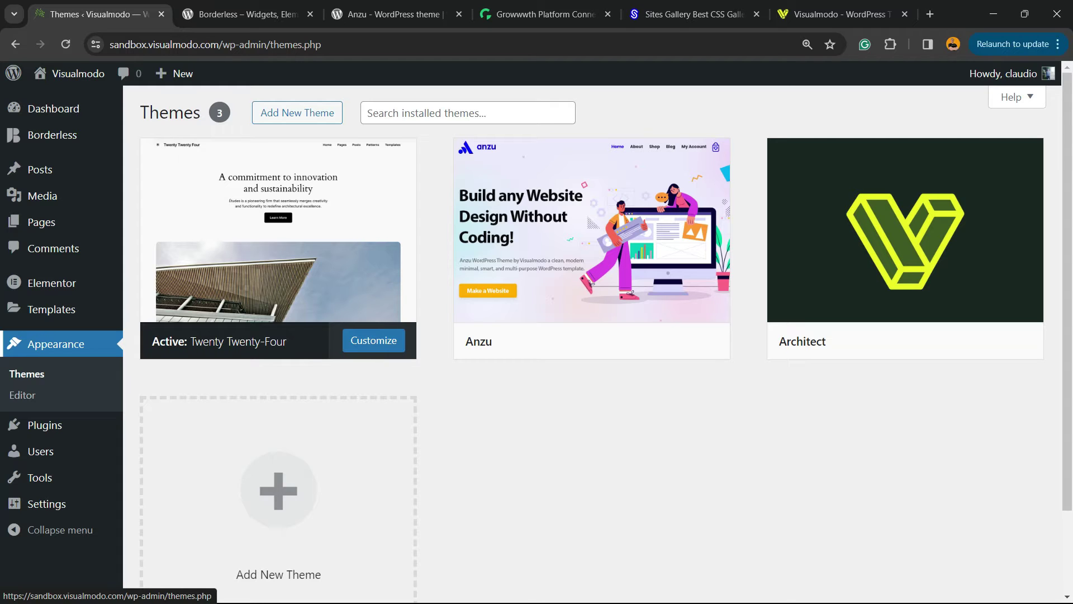
- Open the site's Navigation menu for editing in the block theme's site editor
key("ctrl")
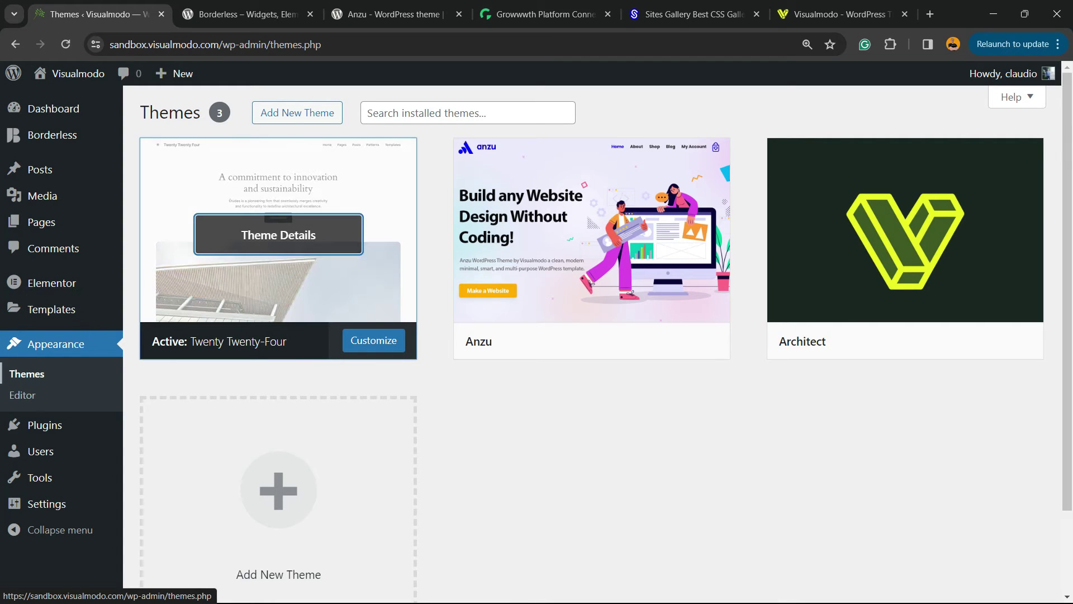
key("ctrl")
left_click(22, 395)
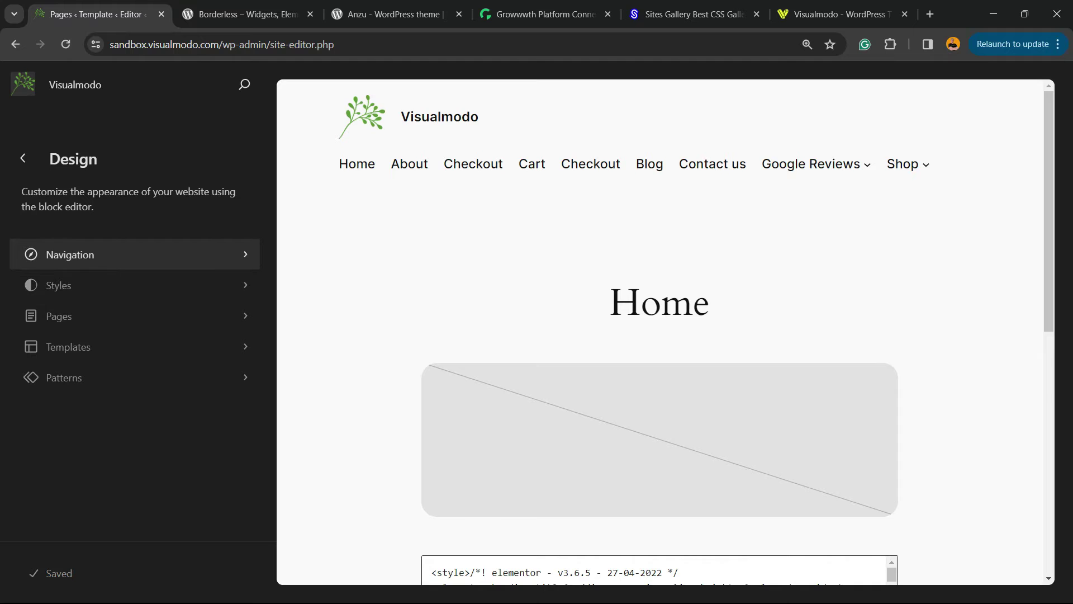
left_click(166, 258)
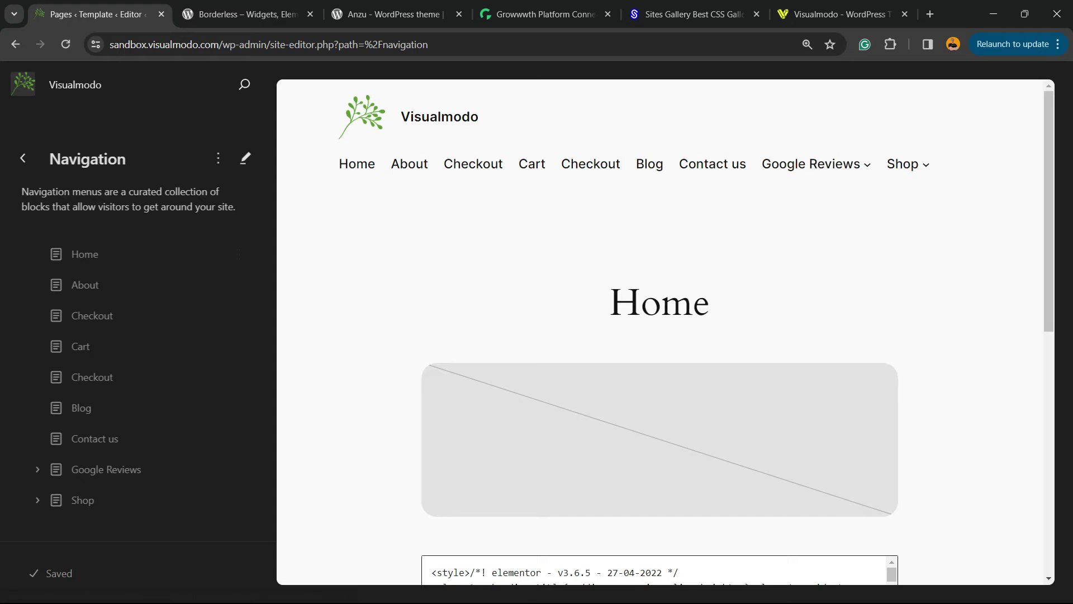
left_click(218, 158)
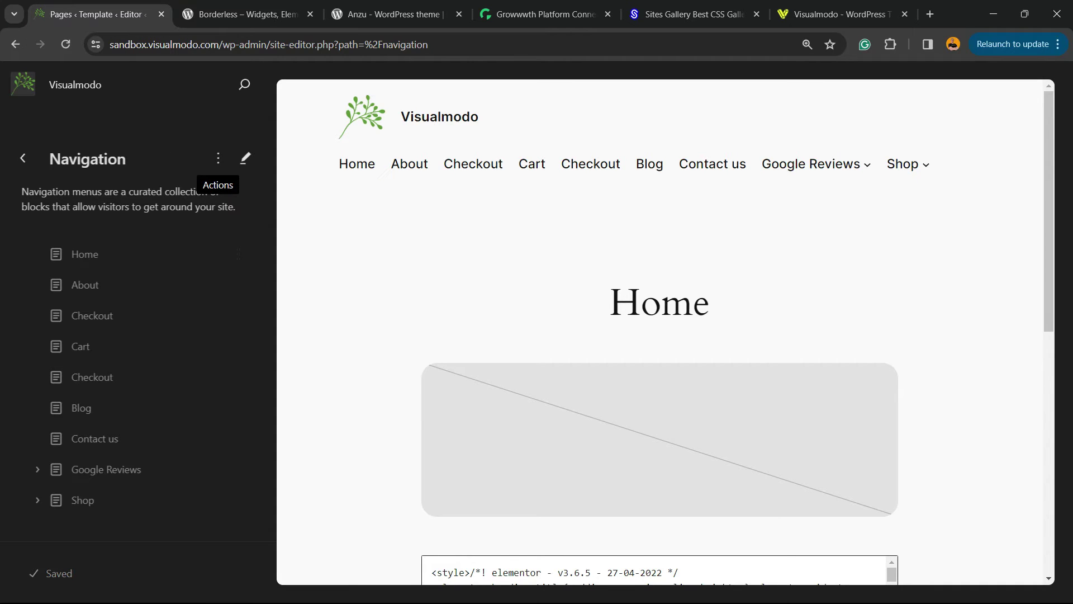
left_click(246, 159)
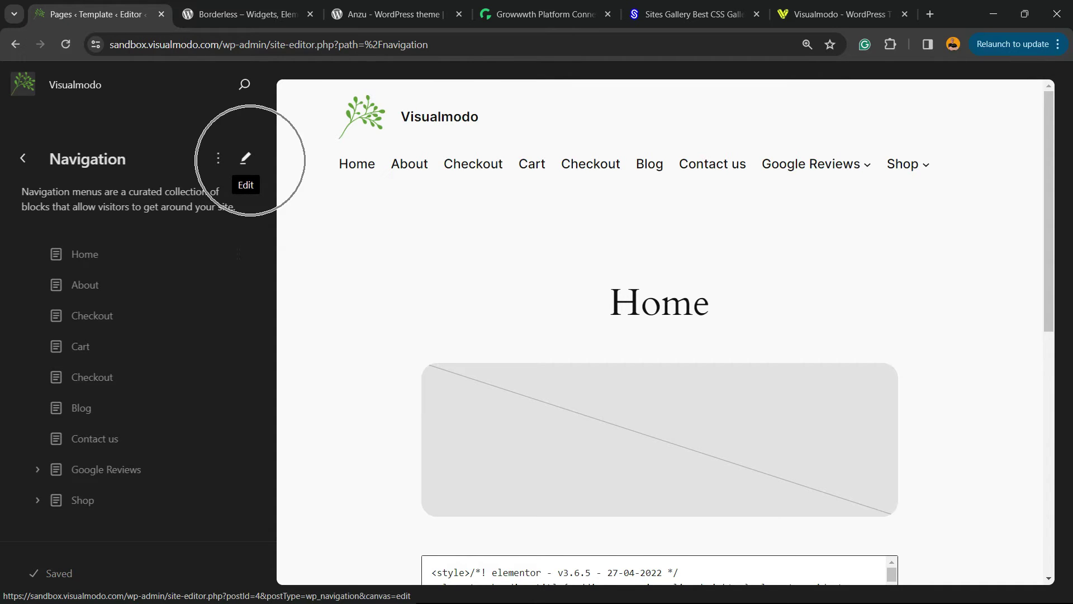
left_click(250, 160)
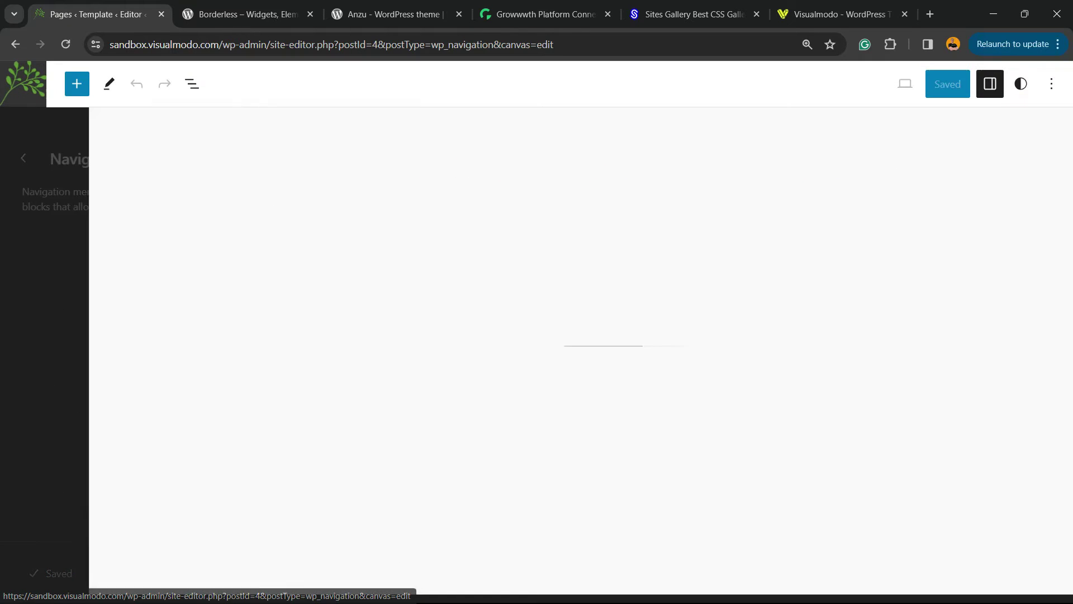
left_click(249, 154)
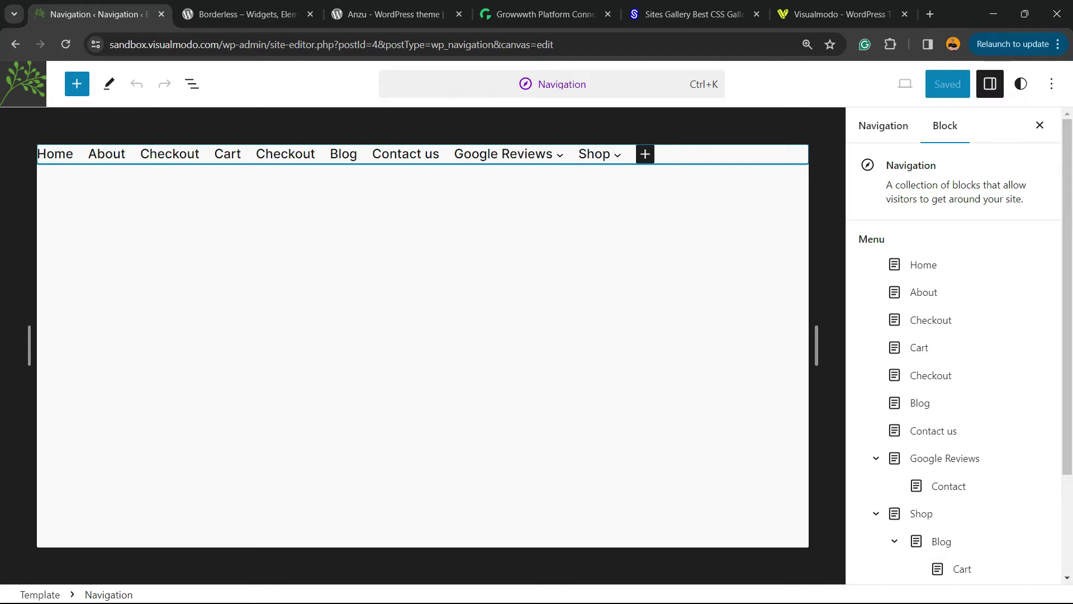
- Add a submenu to the Contact us menu item with the About page as its first link
left_click(410, 153)
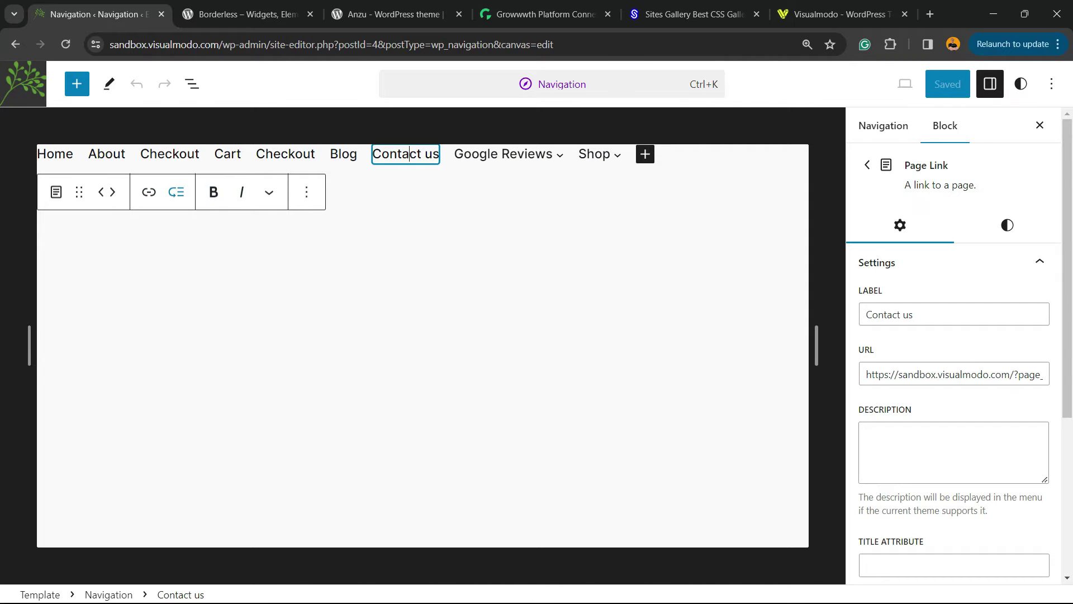
key("ctrl")
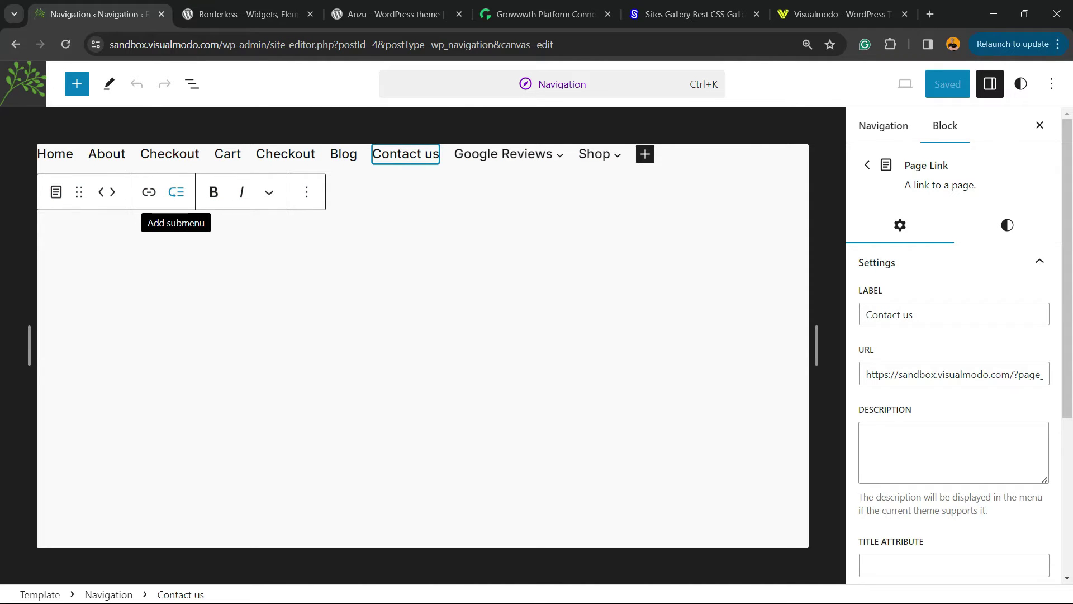
left_click(176, 192)
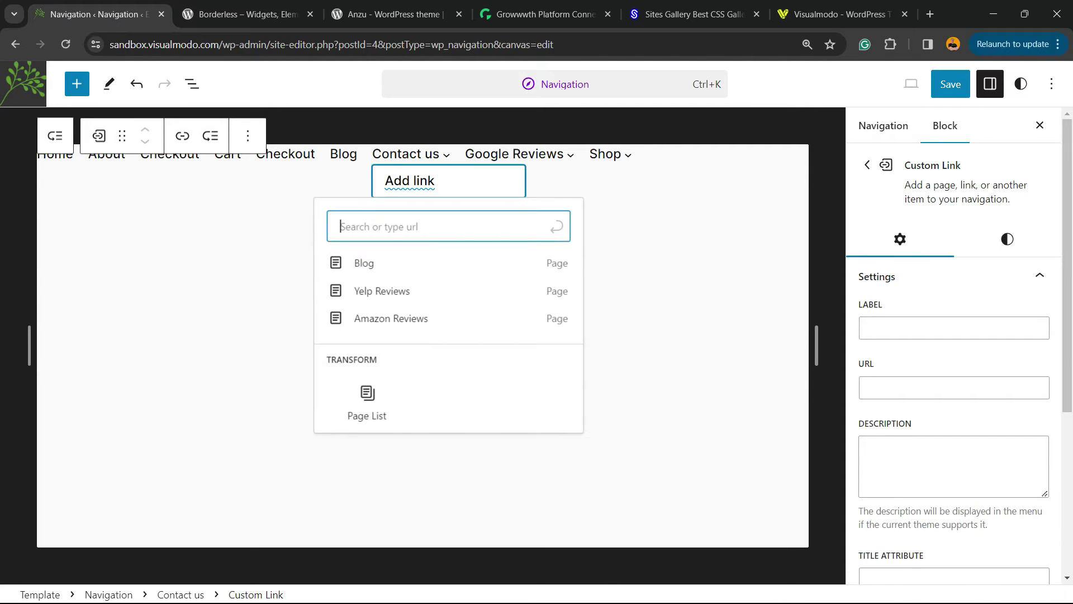
left_click(410, 227)
type("ab")
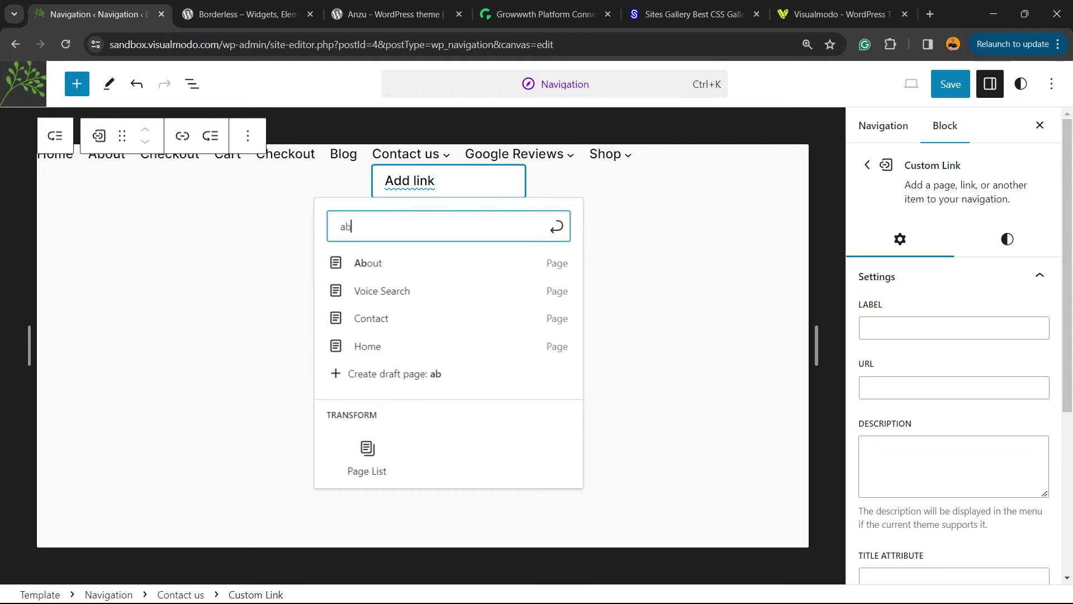
key("Down")
key("Return")
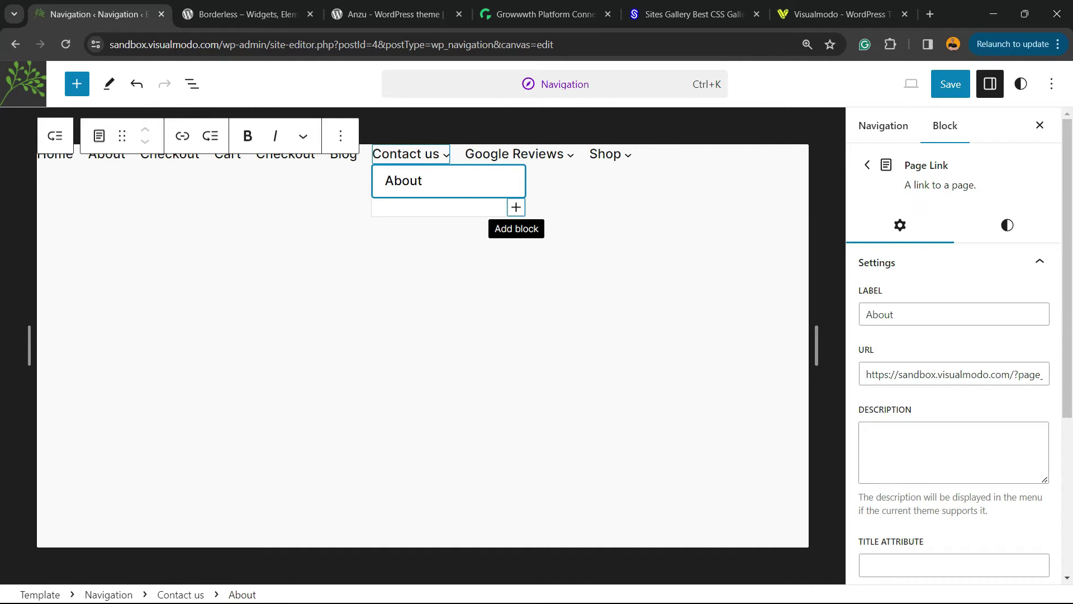
- Add the Home page as a link below About in the Contact us submenu
left_click(516, 207)
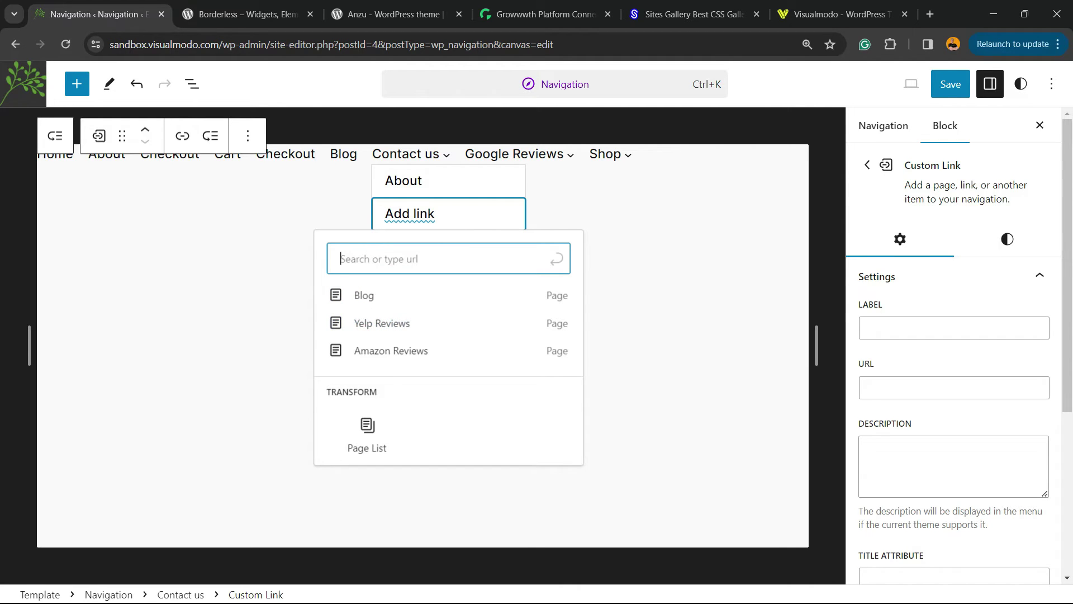
type("hr")
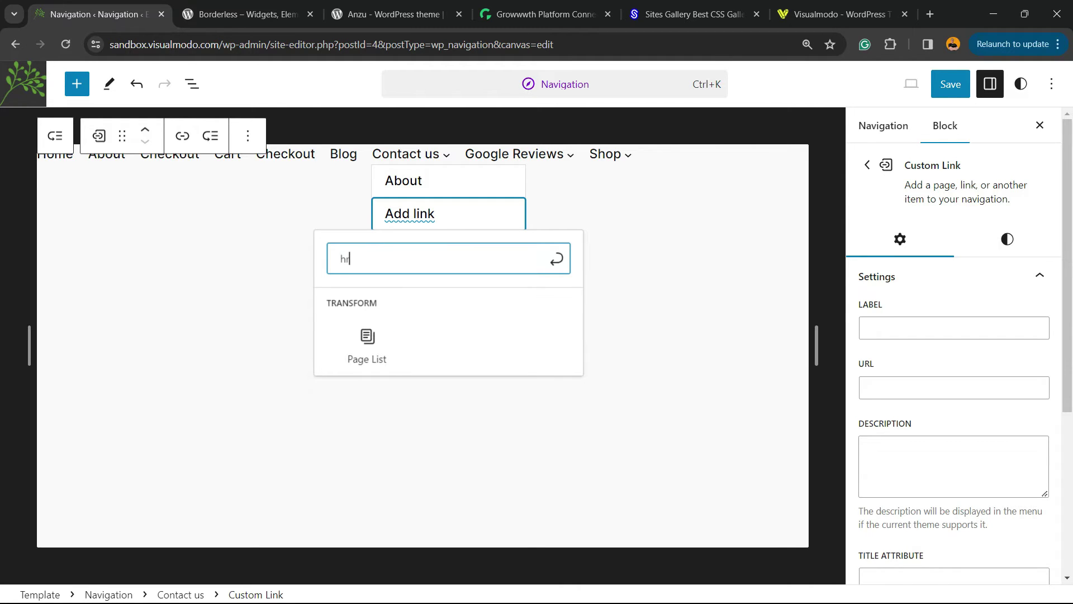
key("Down")
key("Down")
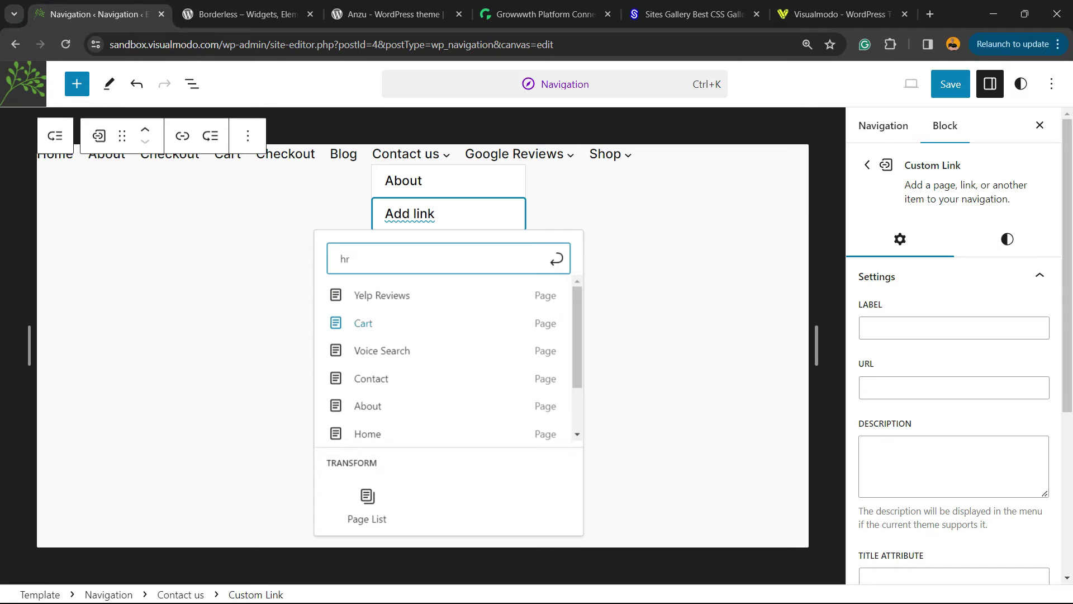
key("Down")
key("Down")
key("Down")
key("Down")
key("Return")
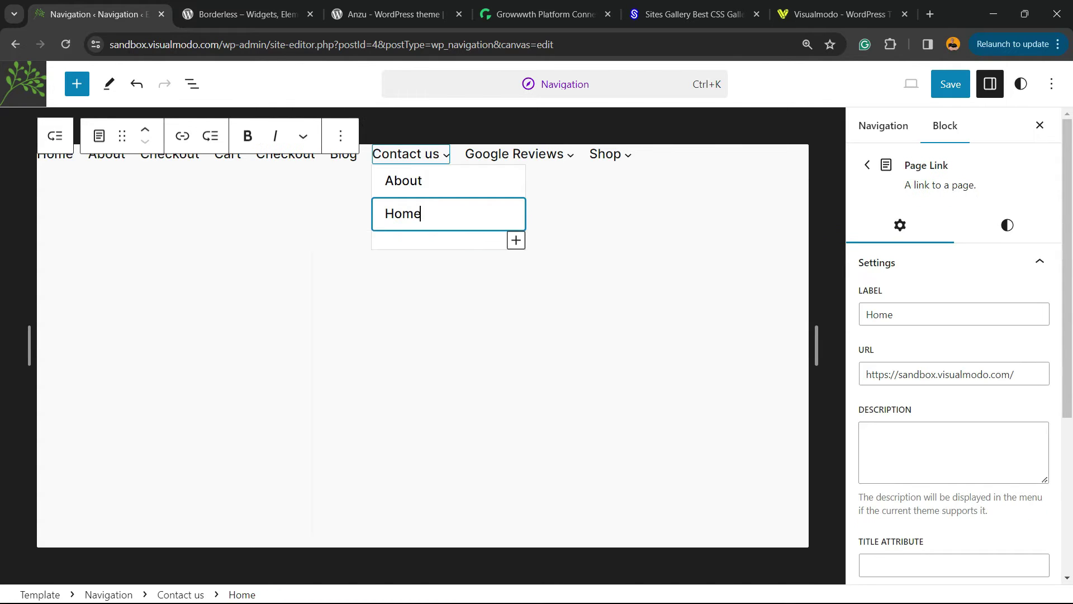
- Add the Blog page as the third link in the Contact us submenu and save the navigation
left_click(516, 241)
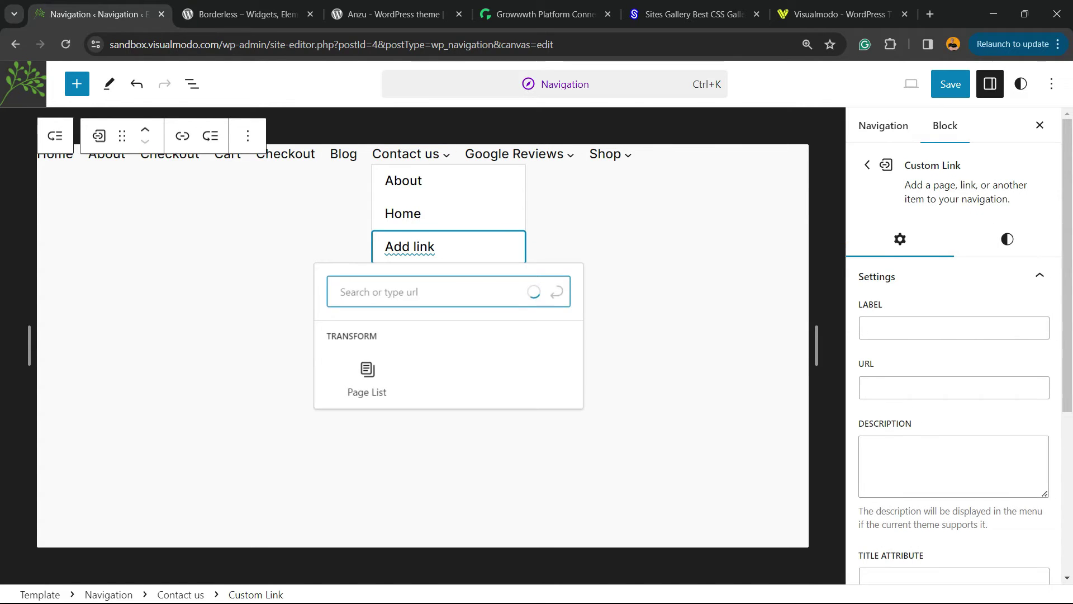
key("Down")
key("Return")
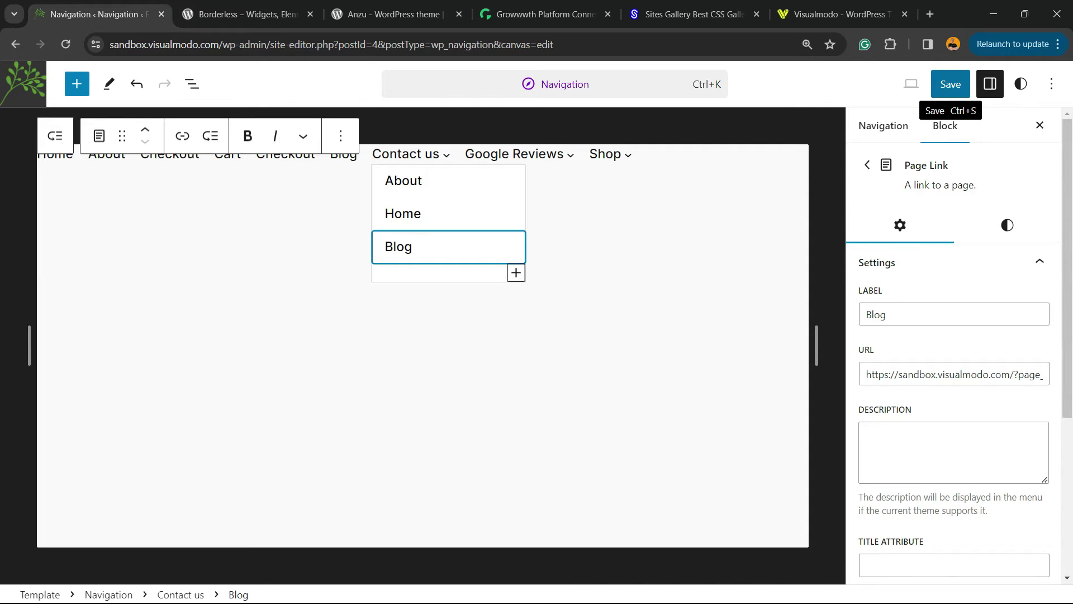
left_click(950, 84)
left_click(944, 84)
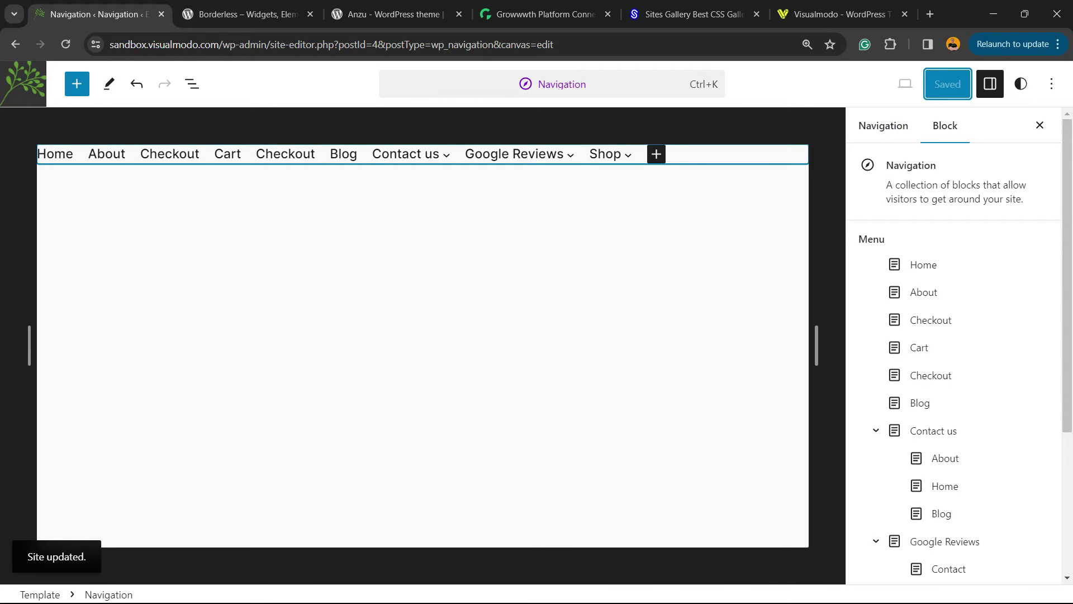
- Add a nested submenu to the Home link under Contact us, containing the Yelp Reviews page
mouse_move(411, 154)
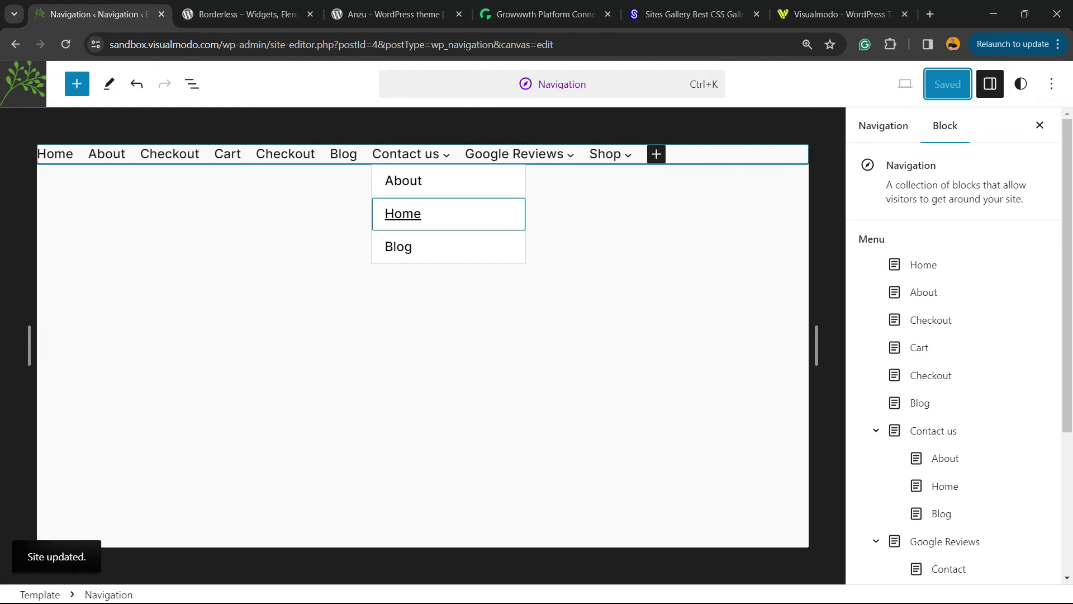
left_click(420, 214)
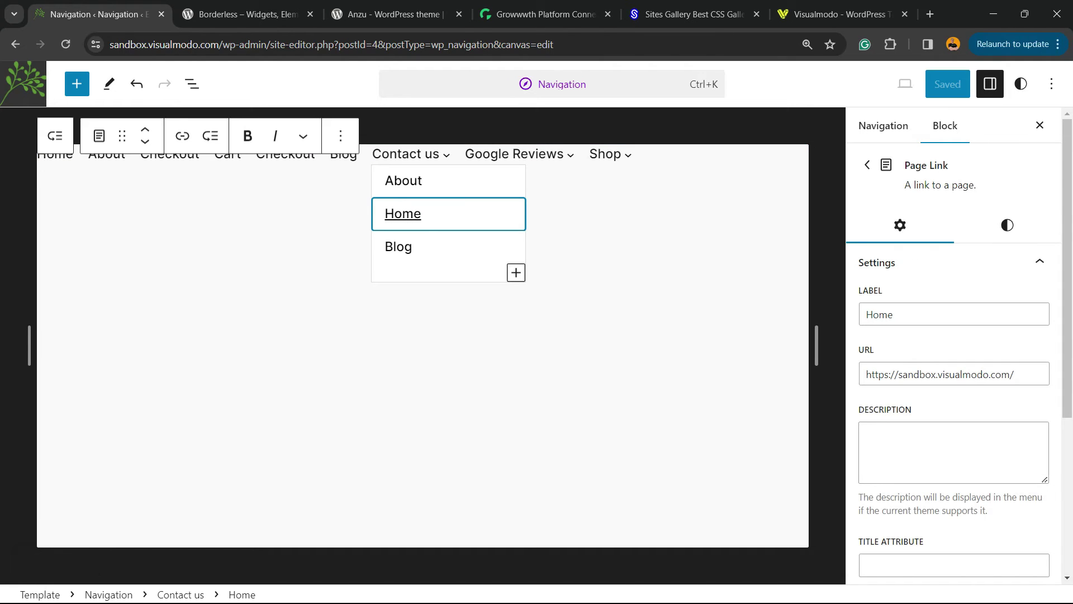
left_click(448, 214)
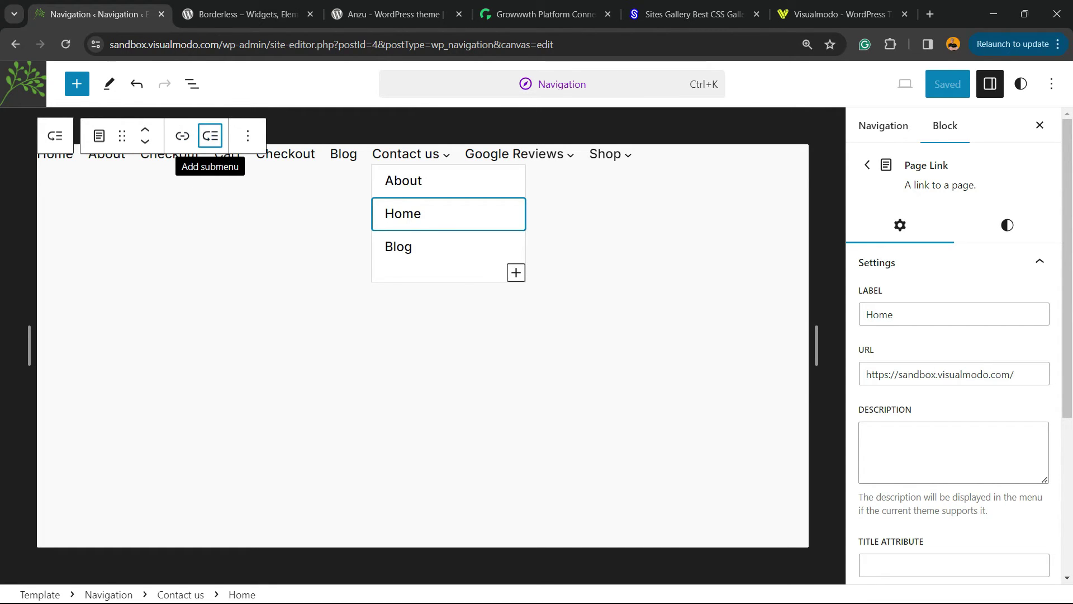
left_click(210, 135)
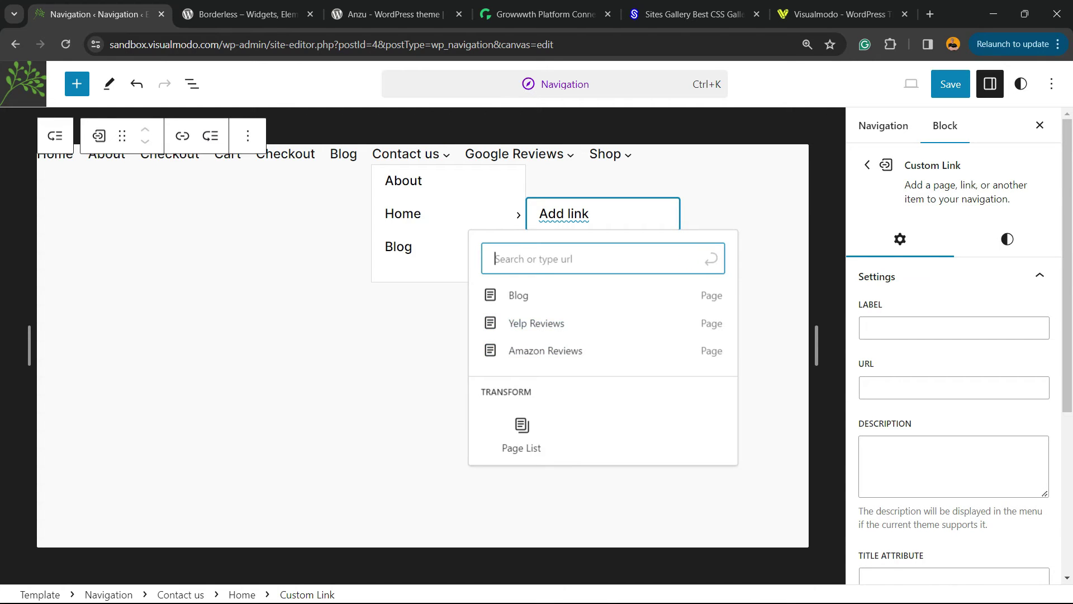
left_click(537, 323)
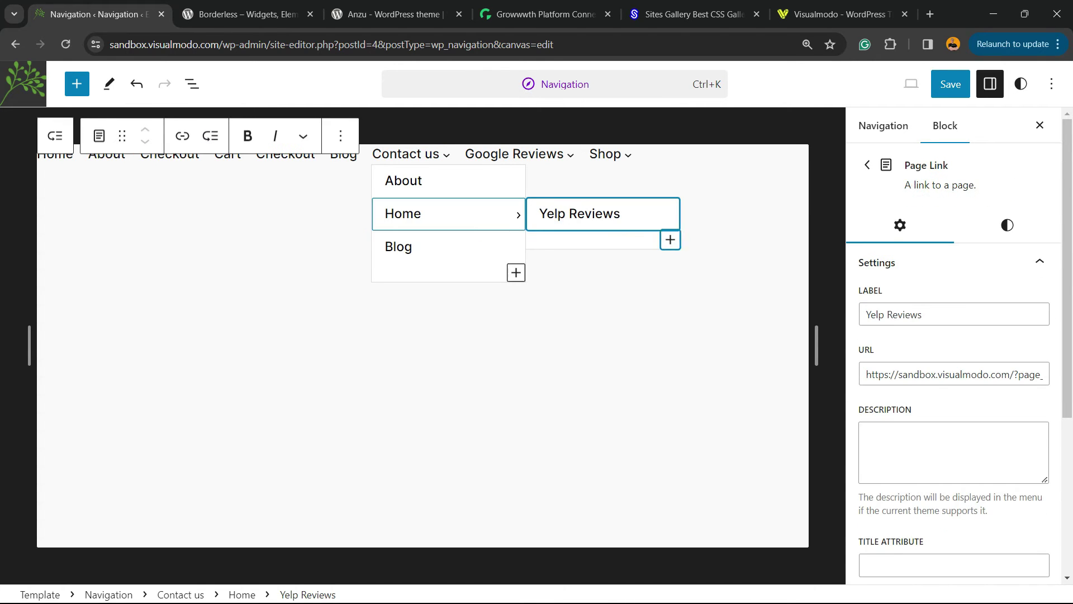
- Add the Amazon Reviews page below Yelp Reviews in the nested submenu of the Home link under Contact us
left_click(671, 240)
key("Down")
key("Down")
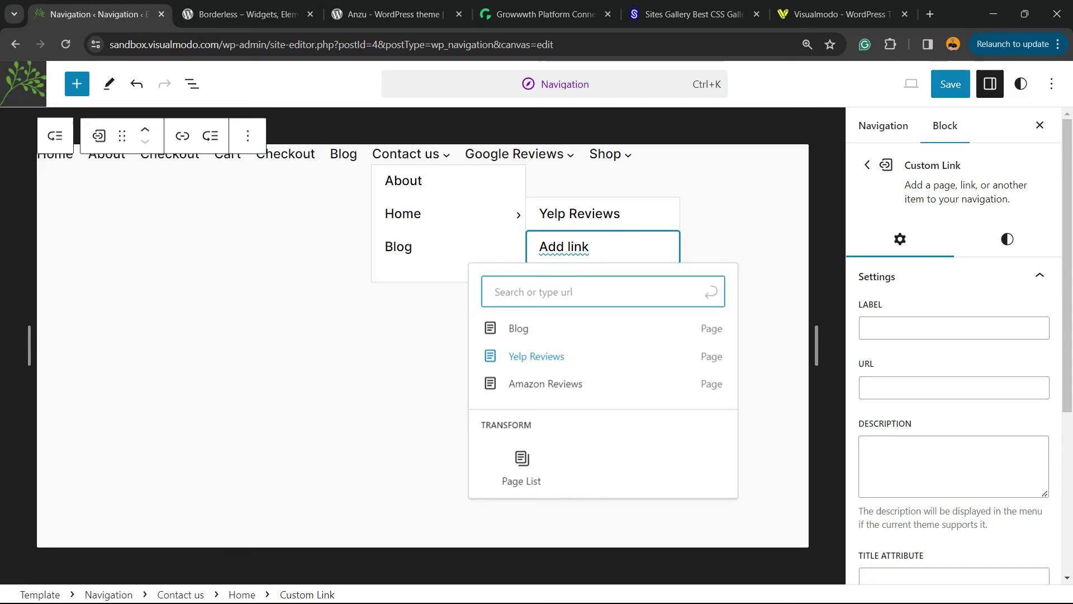
key("Down")
key("Return")
key("Tab")
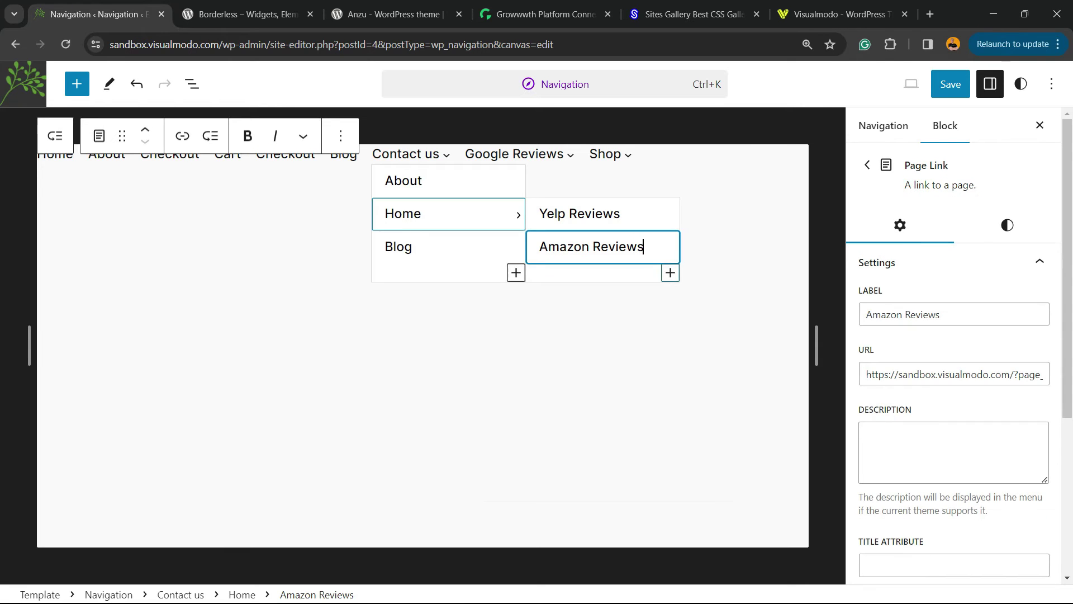
- Add the Blog page as the third link in Home's nested submenu and save the navigation changes
key("Return")
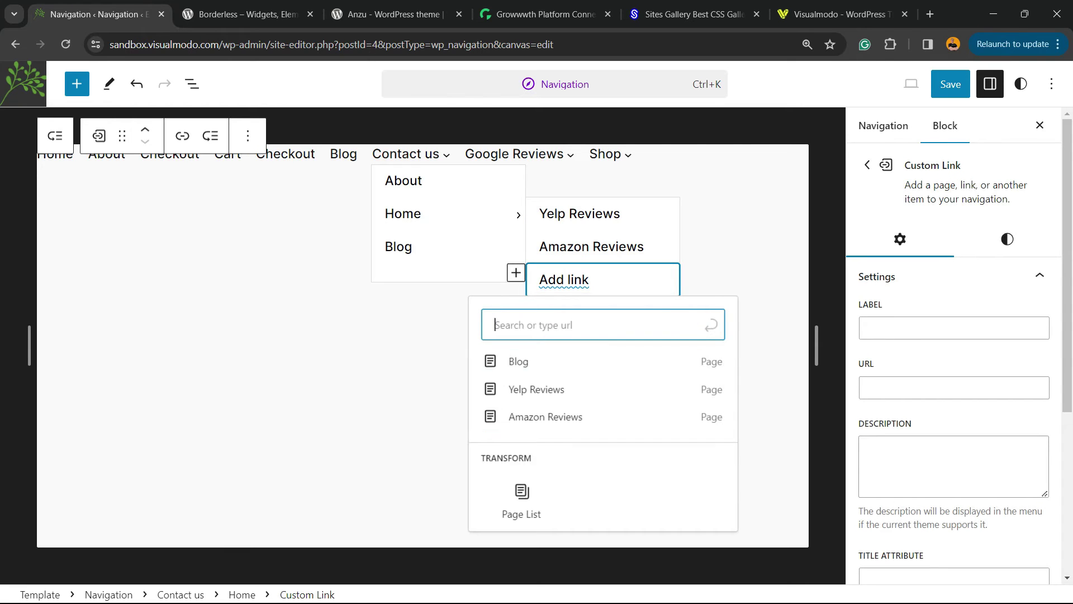
key("Down")
key("Down")
key("Down")
key("Return")
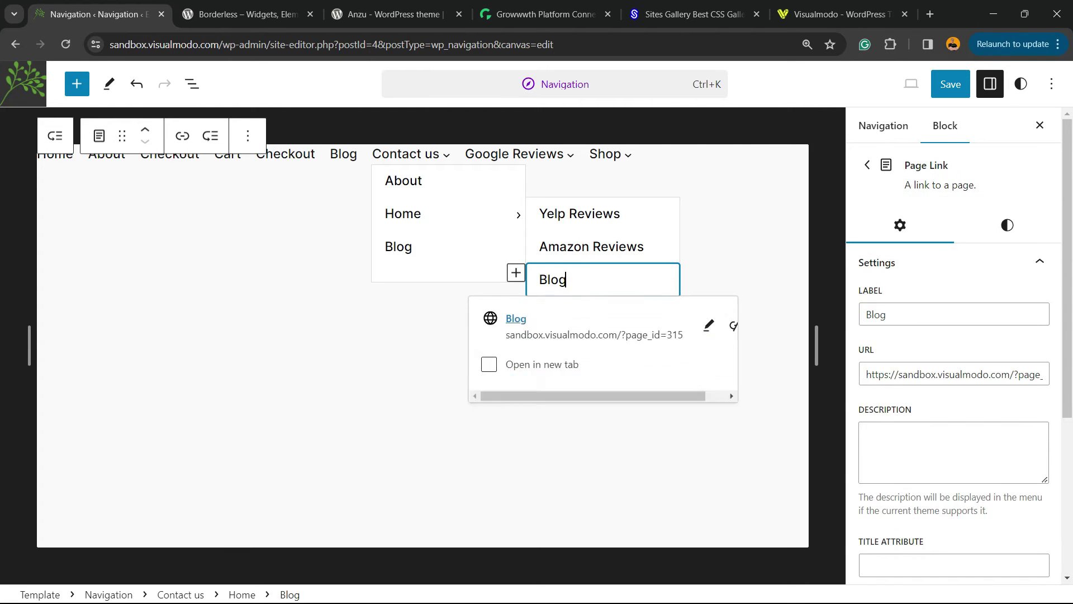
key("ctrl+s")
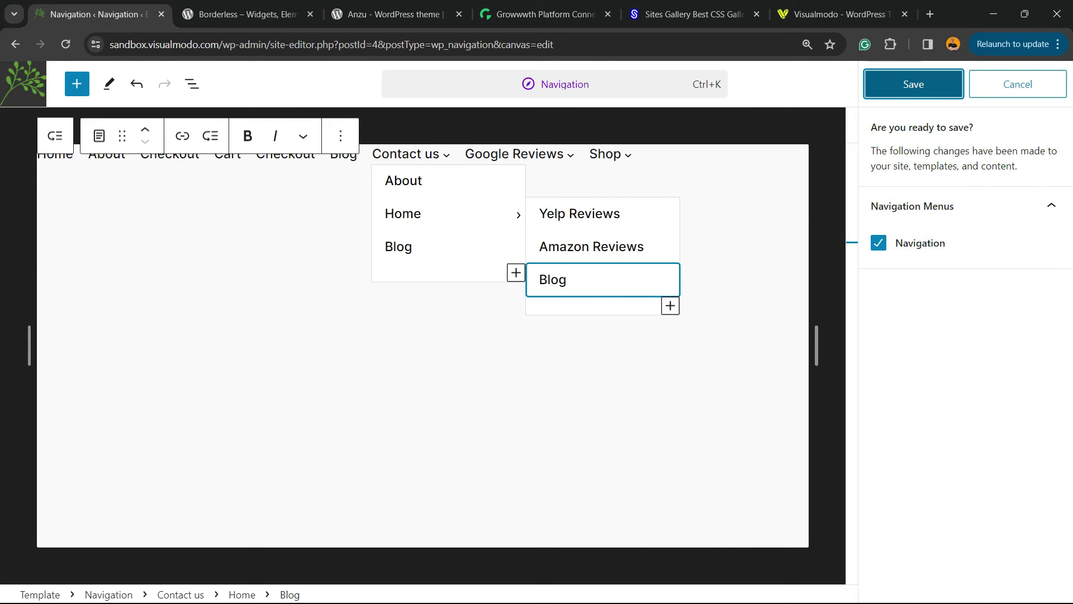
left_click(939, 85)
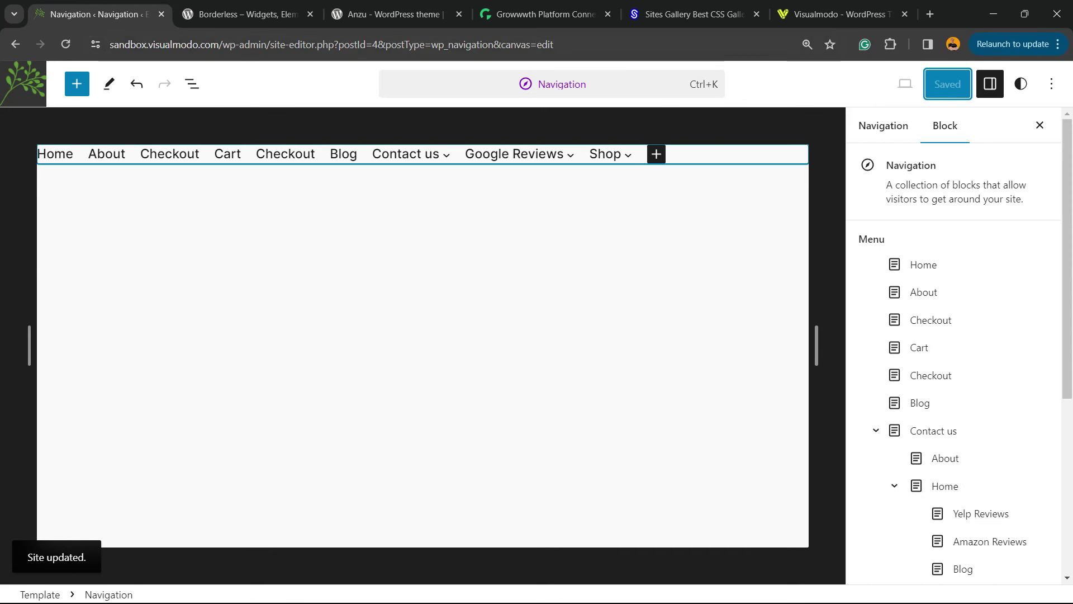
- Open the live site at sandbox.visualmodo.com and check the Contact us dropdown and the nested submenu under Home
left_click_drag(230, 44, 565, 45)
key("BackSpace")
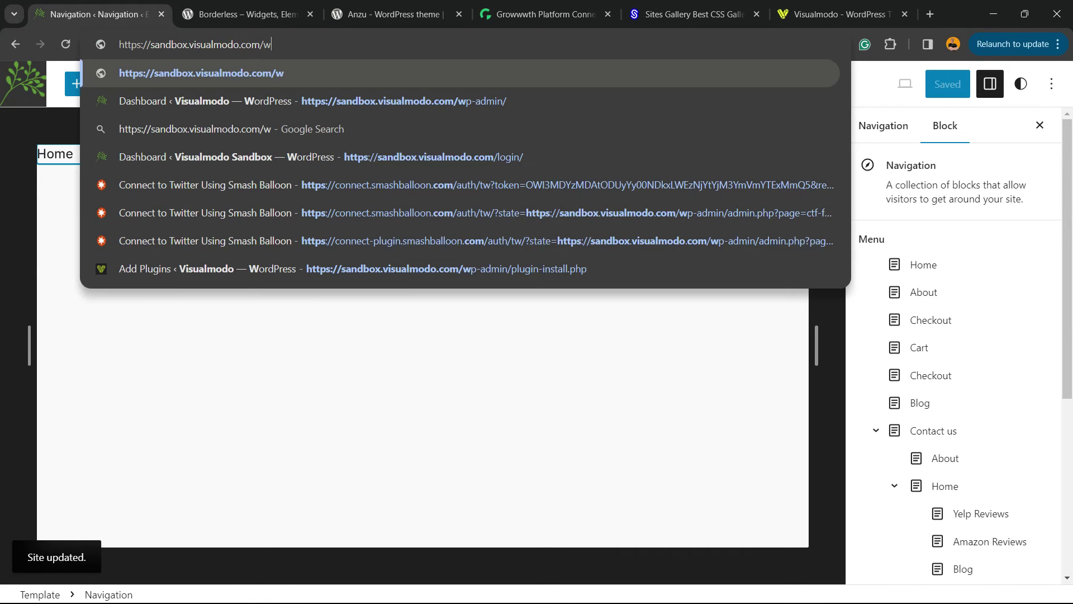
key("BackSpace")
key("Return")
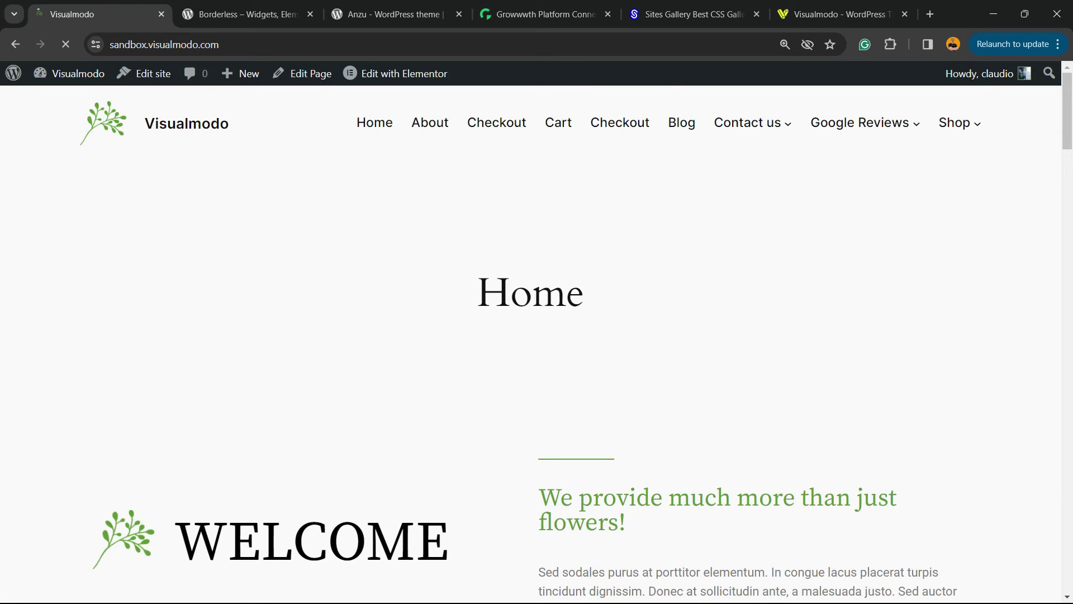
mouse_move(747, 123)
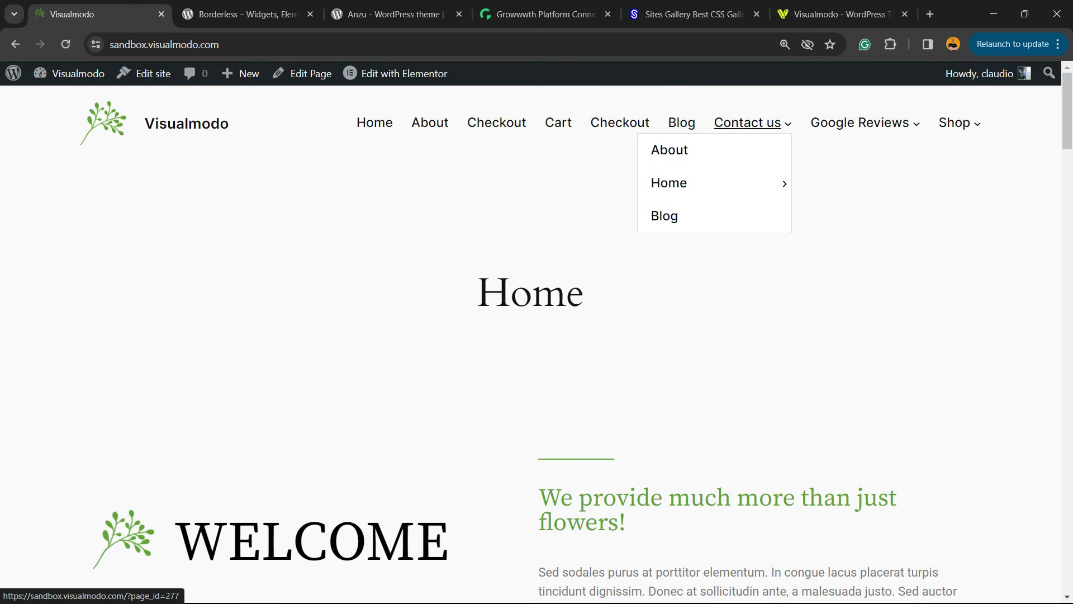
mouse_move(669, 183)
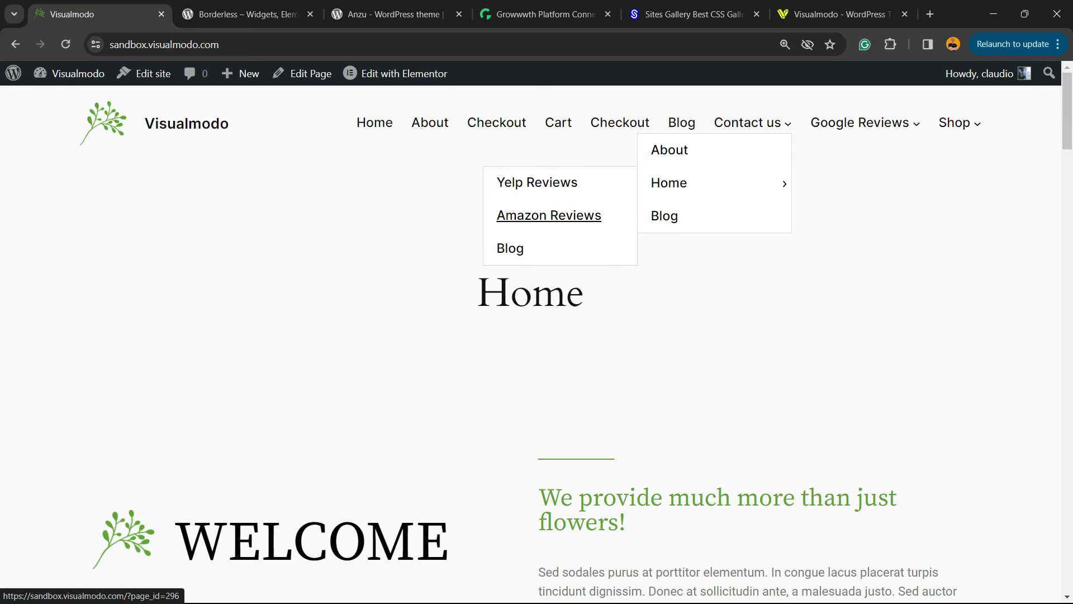
key("ctrl+minus")
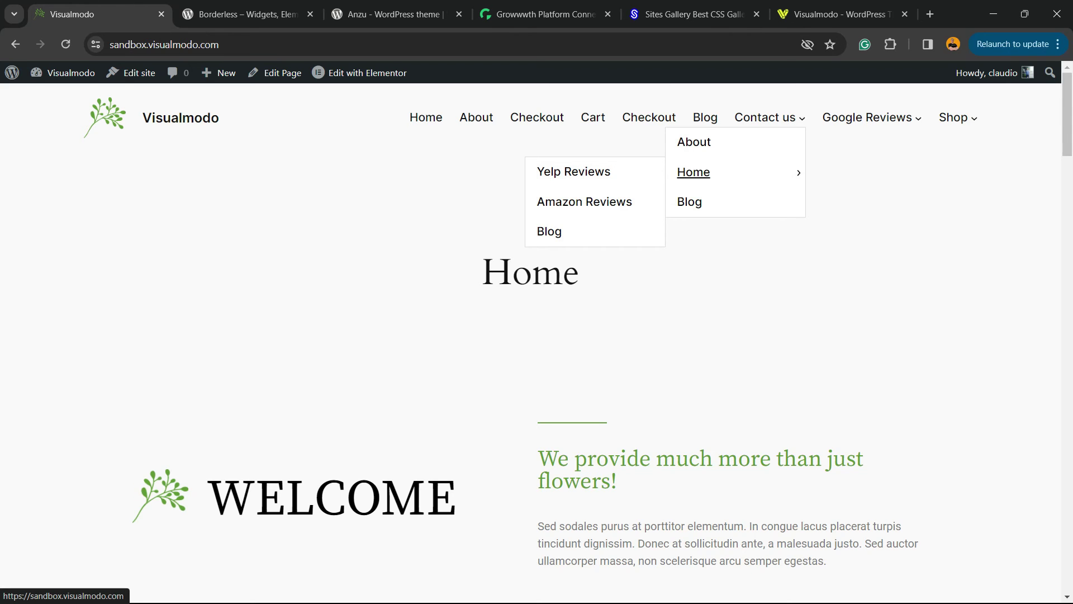
- Review the open WordPress.org pages for the Borderless plugin and the Anzu theme
left_click(246, 14)
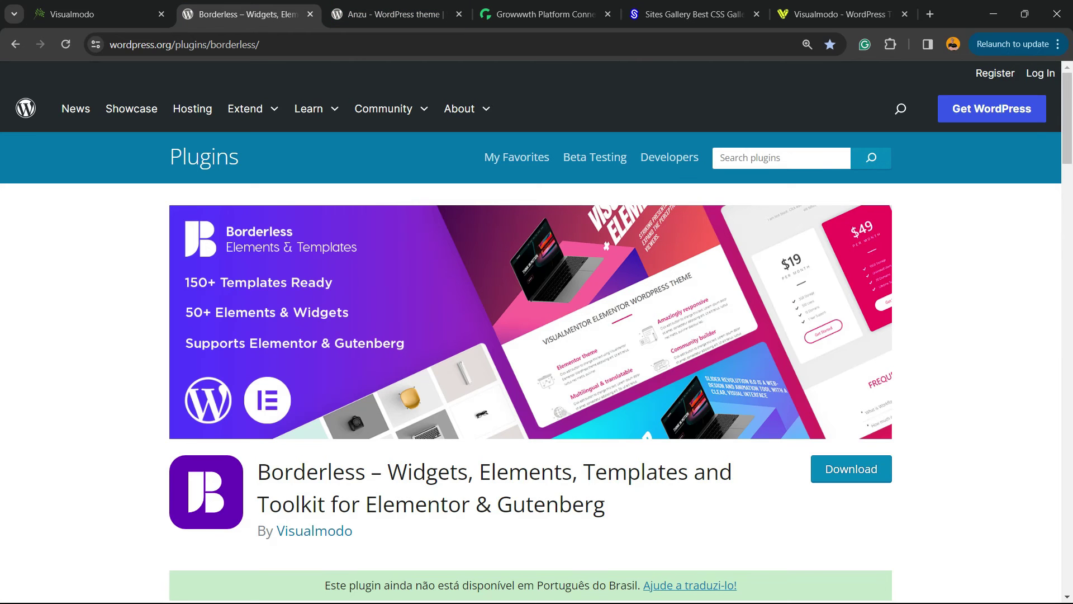
scroll(427, 332, "down", 2)
double_click(427, 332)
left_click(428, 332)
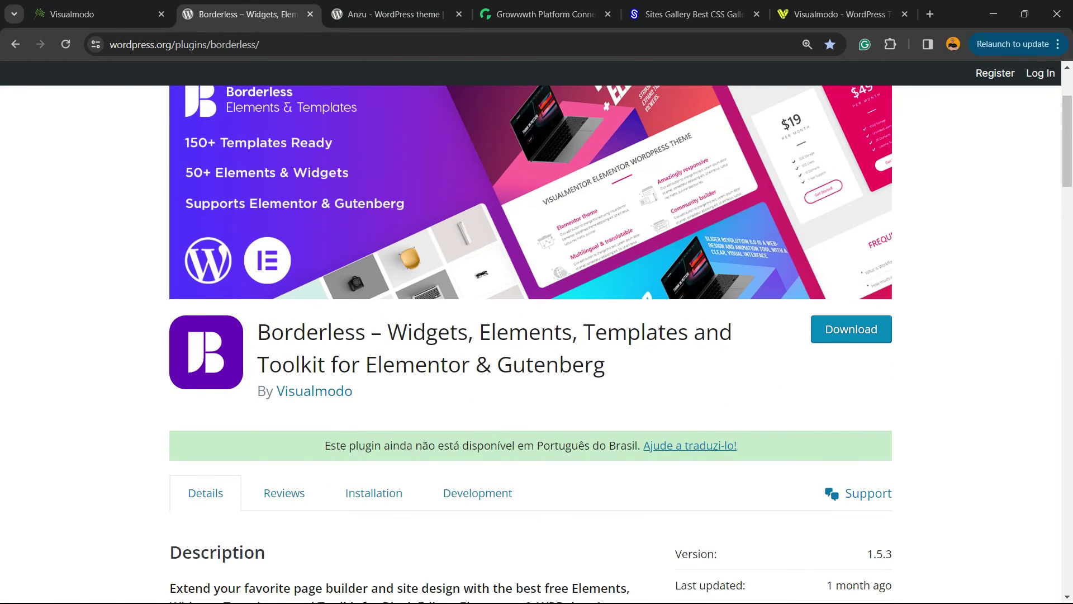
triple_click(427, 332)
scroll(537, 335, "up", 3)
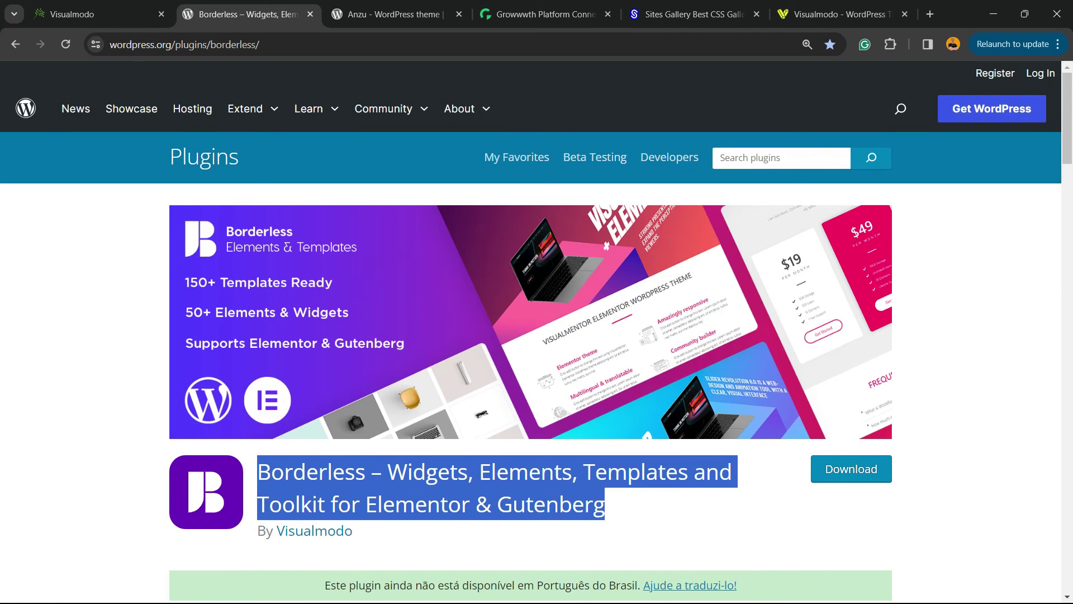
key("ctrl+Tab")
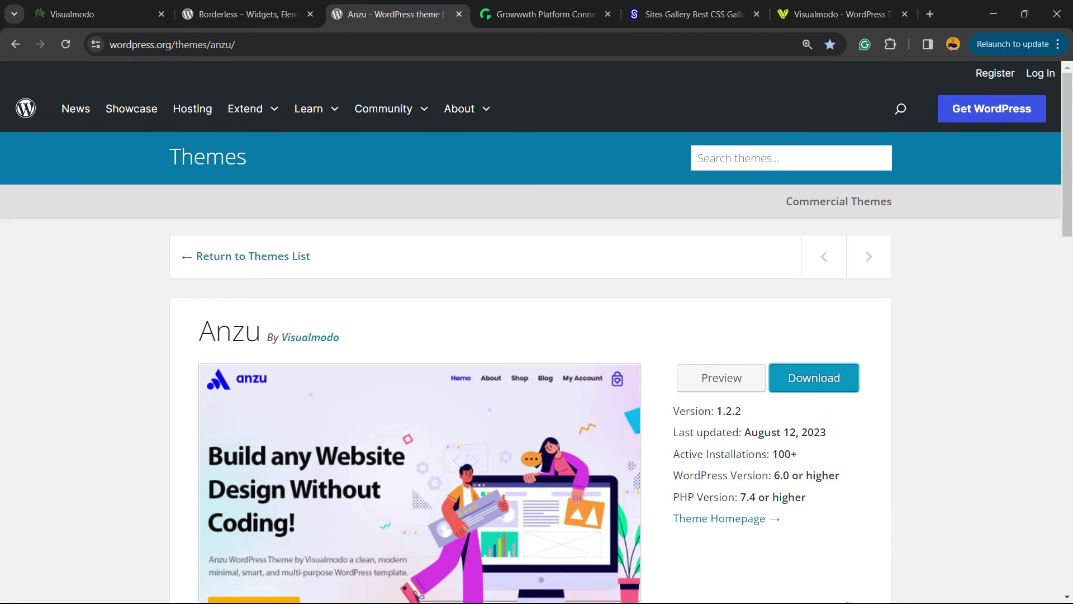
triple_click(262, 356)
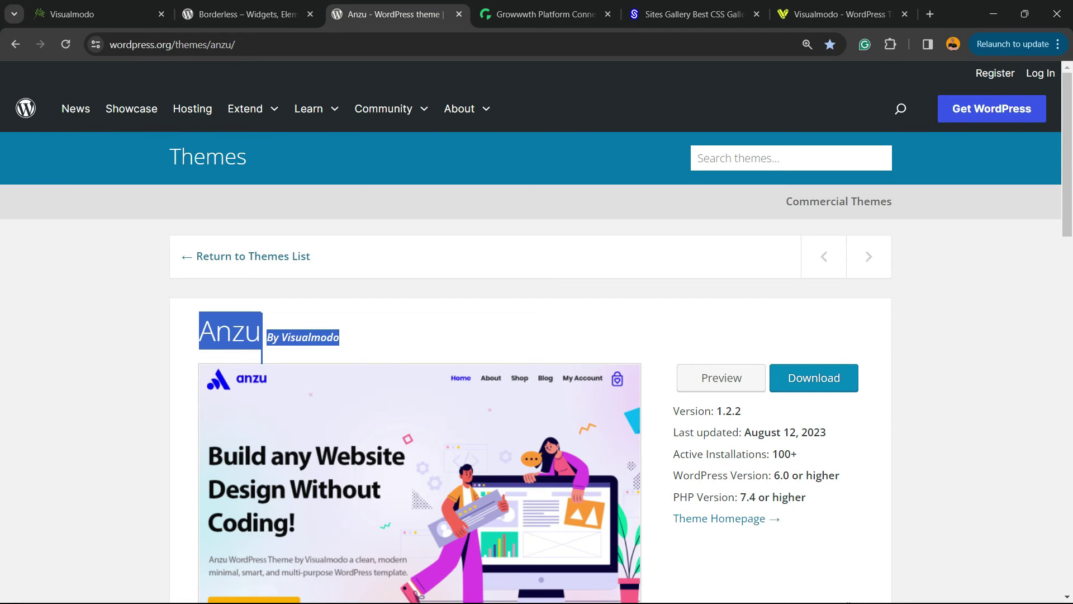
left_click(262, 356)
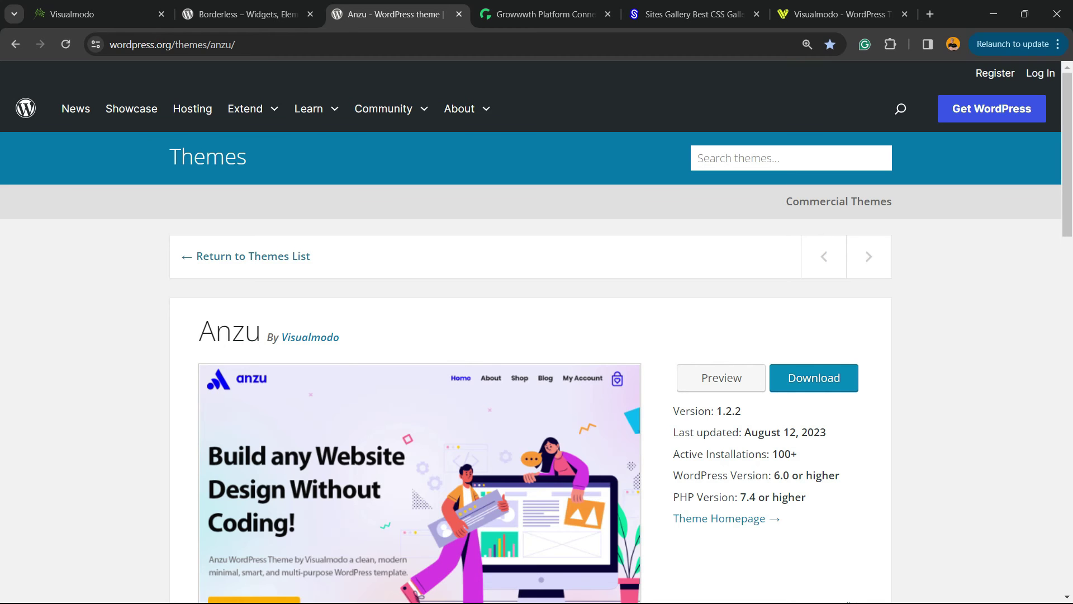
- Look through the Growwwth homepage and the website showcase on Sites Gallery
key("ctrl+Tab")
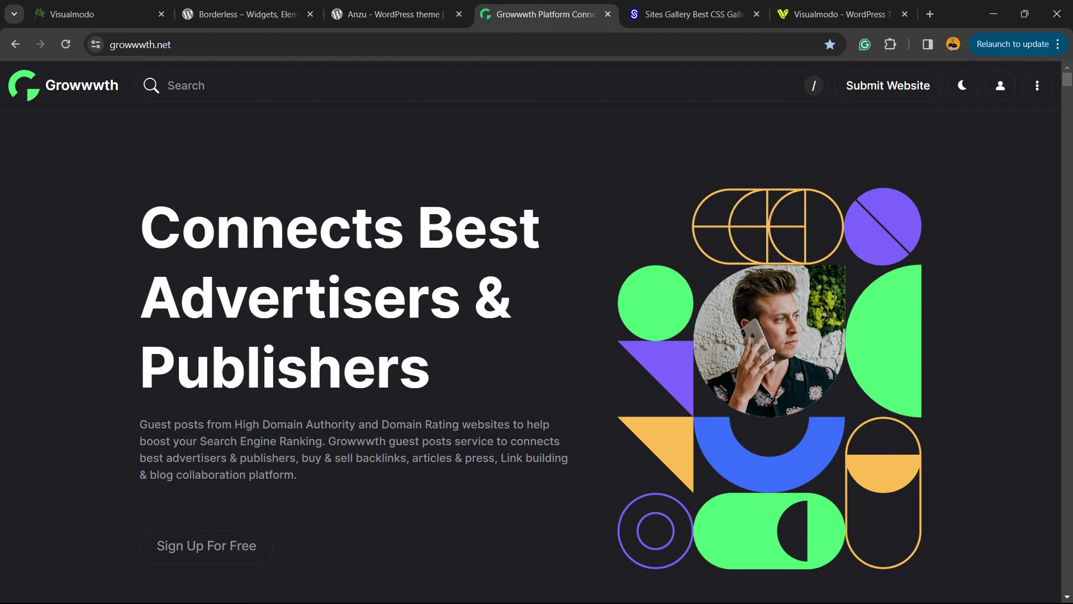
scroll(537, 357, "down", 7)
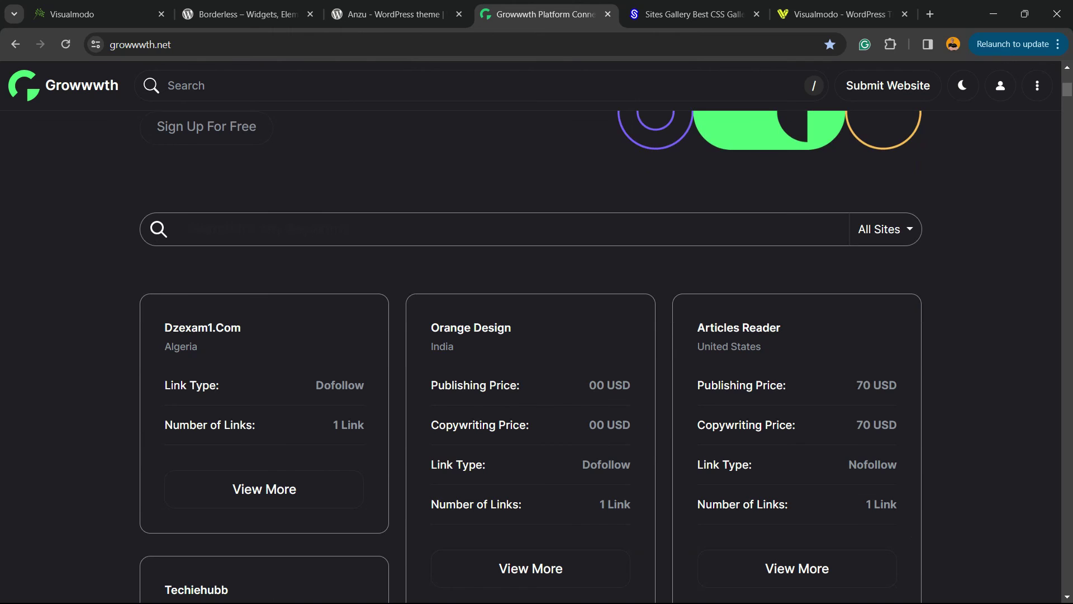
scroll(537, 358, "down", 5)
scroll(537, 358, "up", 9)
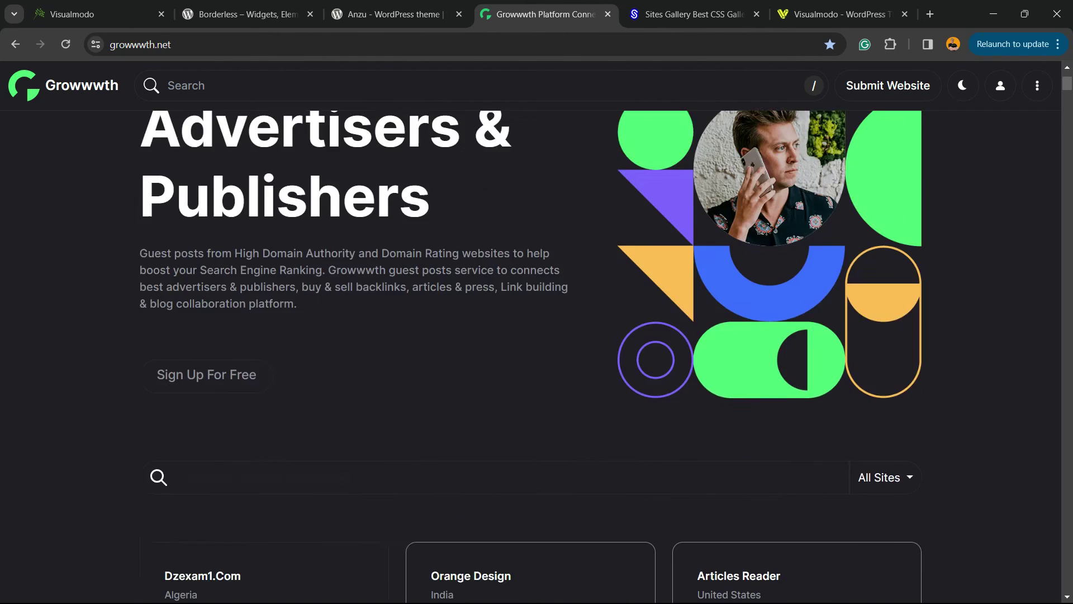
scroll(537, 358, "up", 3)
key("ctrl+Tab")
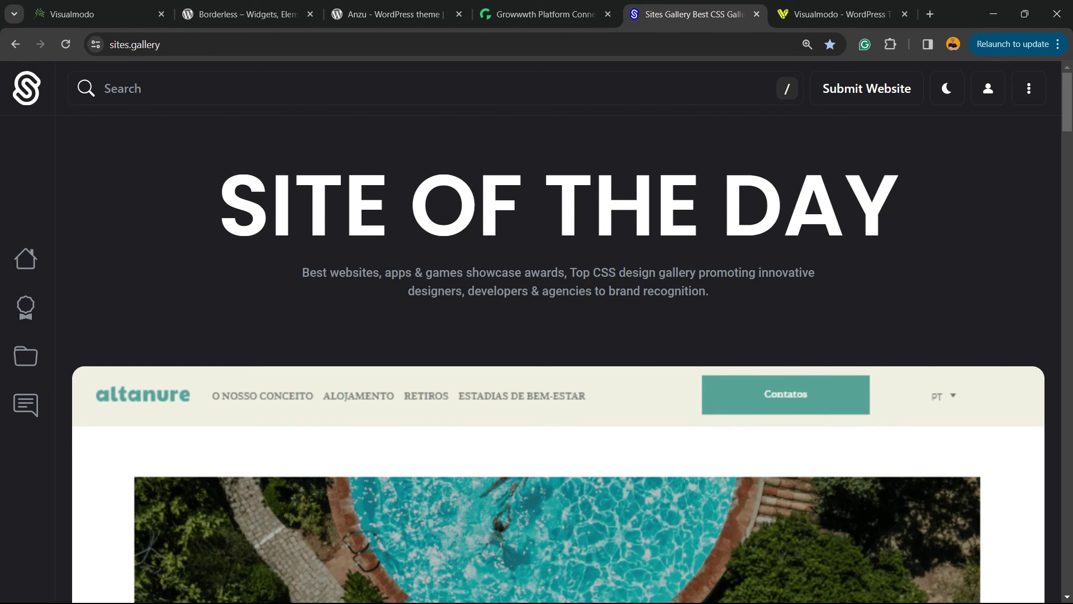
scroll(235, 391, "down", 20)
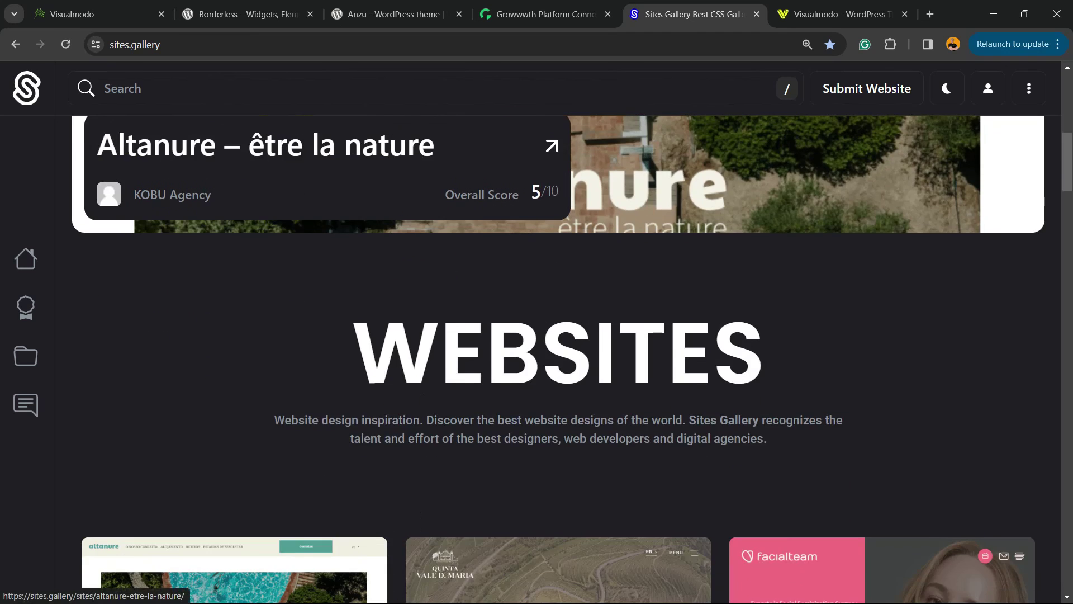
scroll(235, 391, "down", 12)
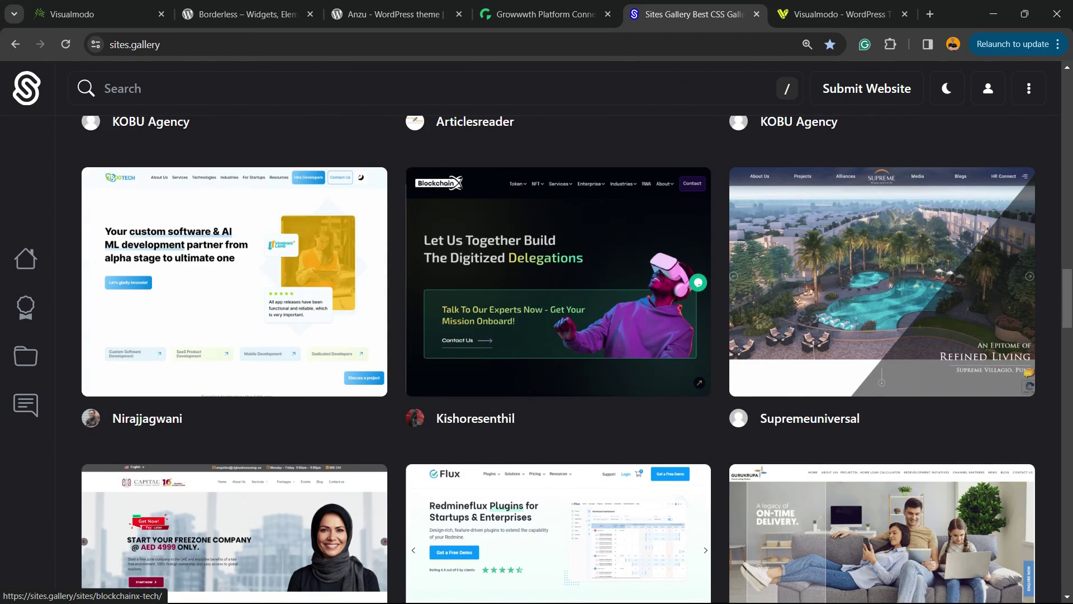
scroll(537, 357, "down", 7)
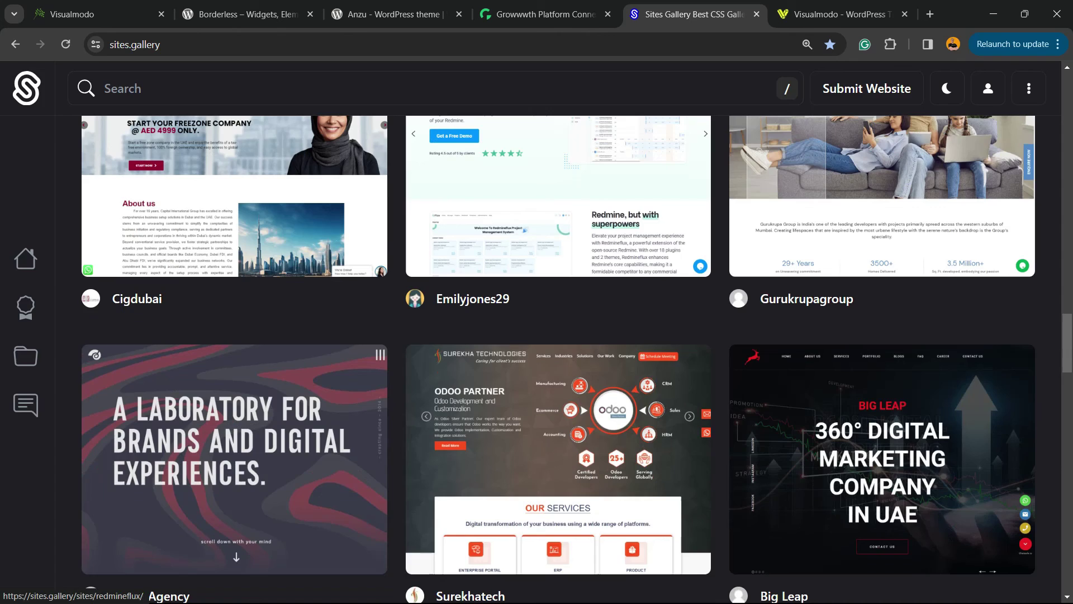
- Open the Templates Library on the Visualmodo website and browse its pre-built templates
key("ctrl+Tab")
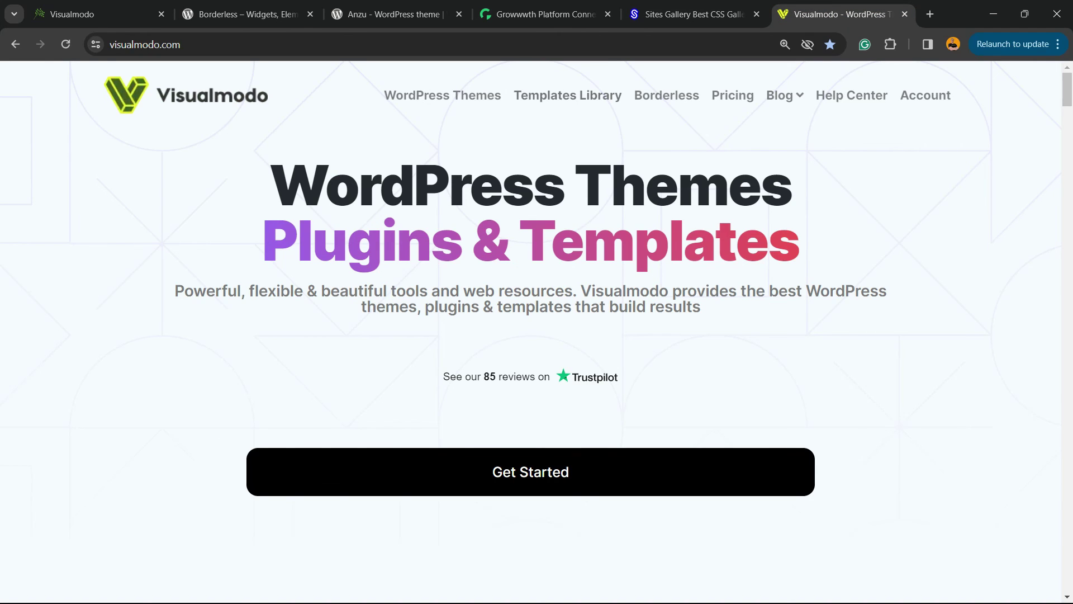
left_click(567, 95)
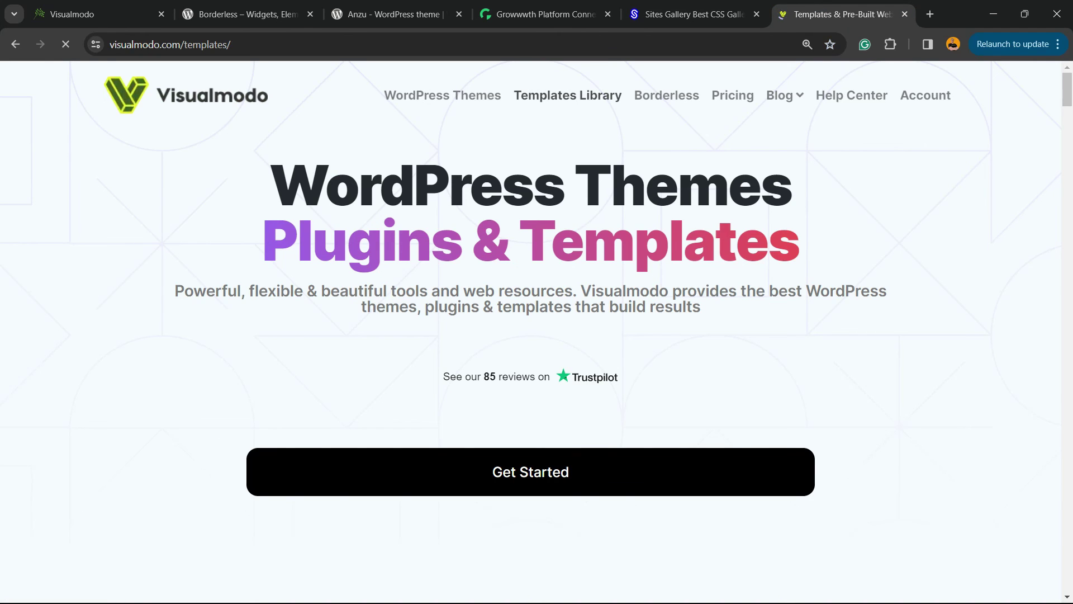
scroll(537, 335, "down", 10)
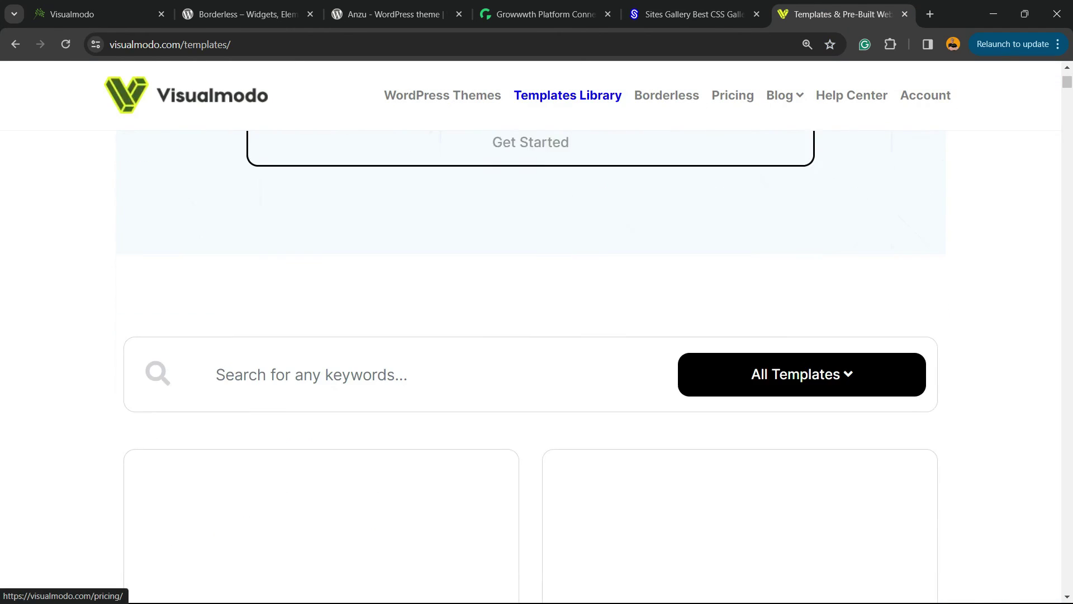
scroll(537, 336, "down", 20)
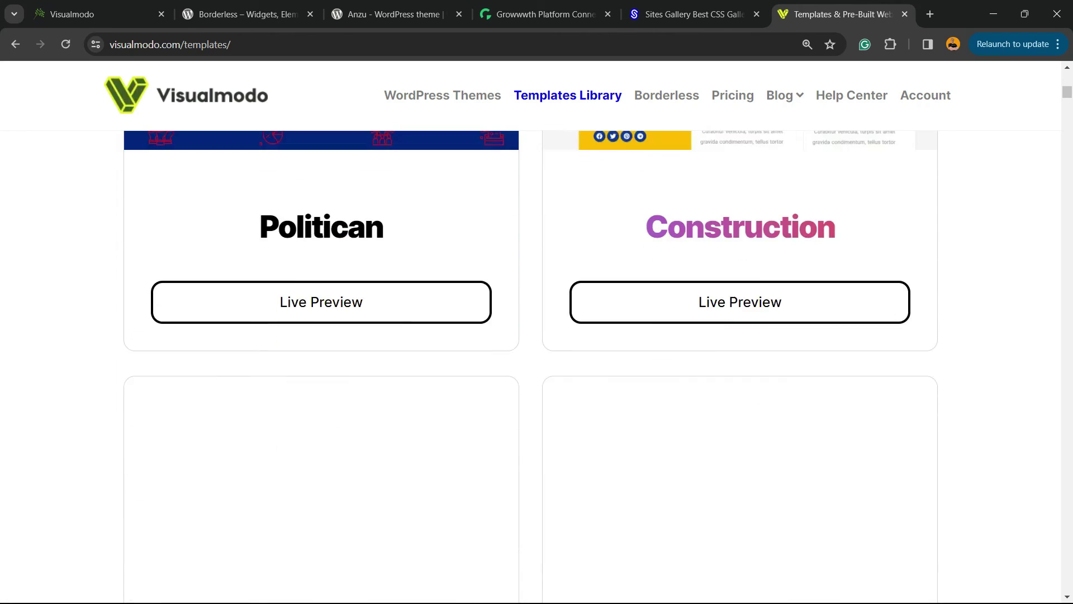
scroll(537, 335, "down", 20)
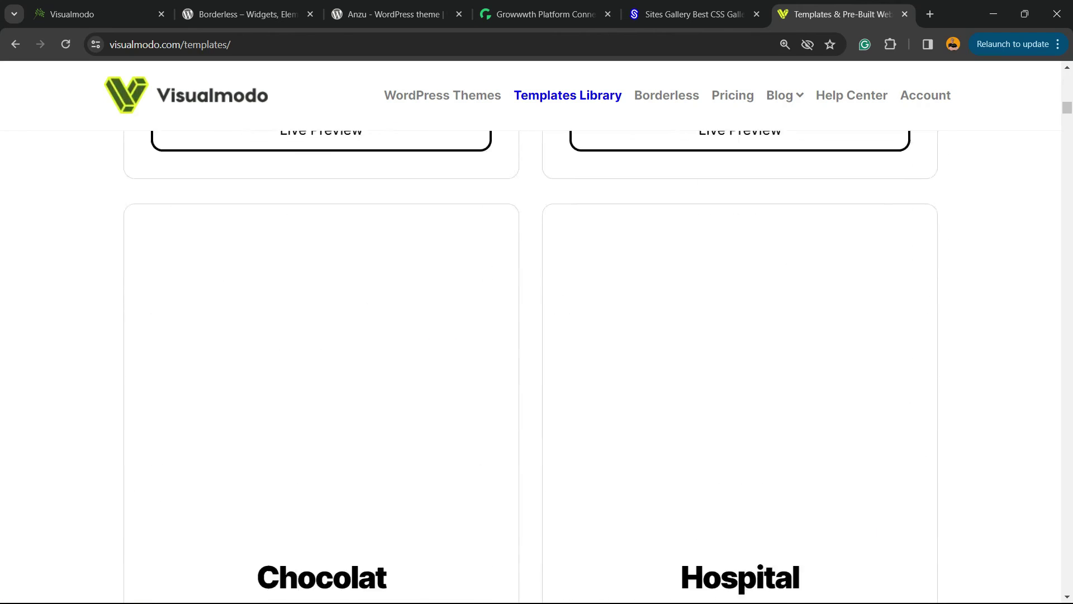
scroll(537, 335, "down", 20)
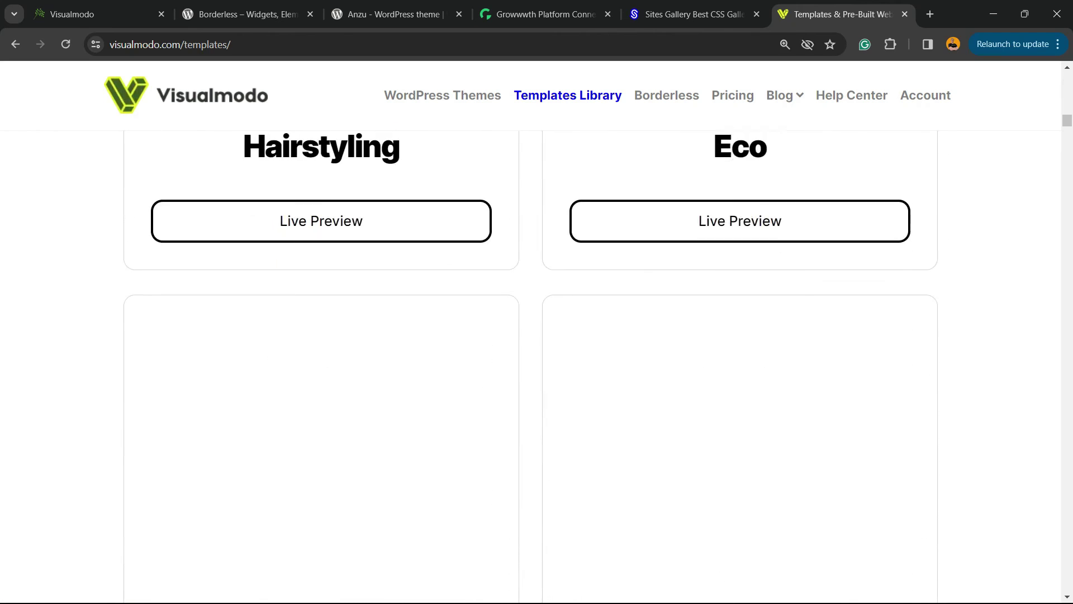
scroll(321, 252, "down", 20)
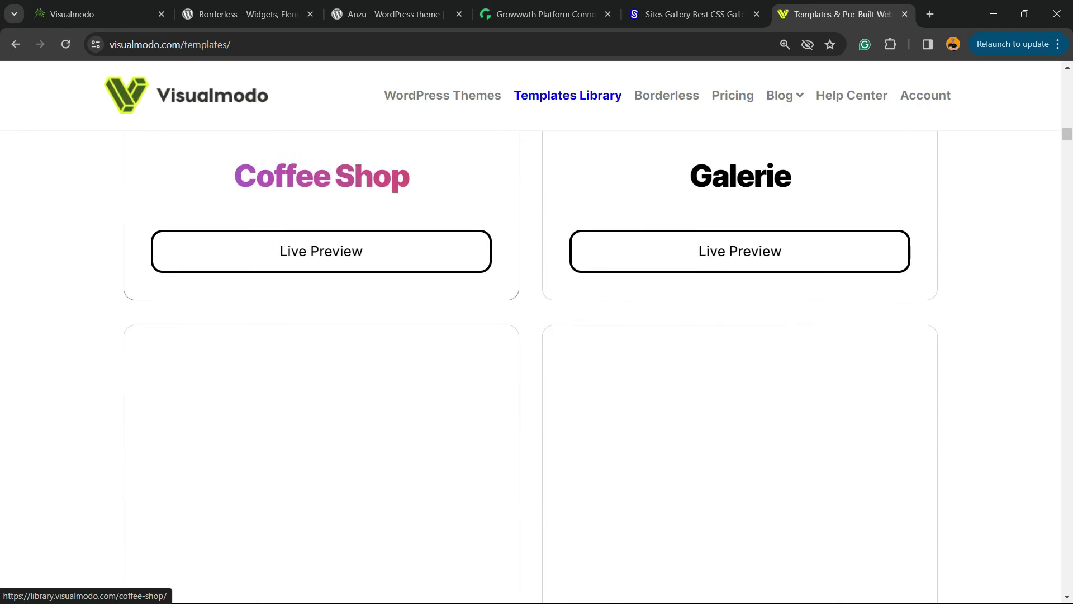
scroll(536, 335, "down", 20)
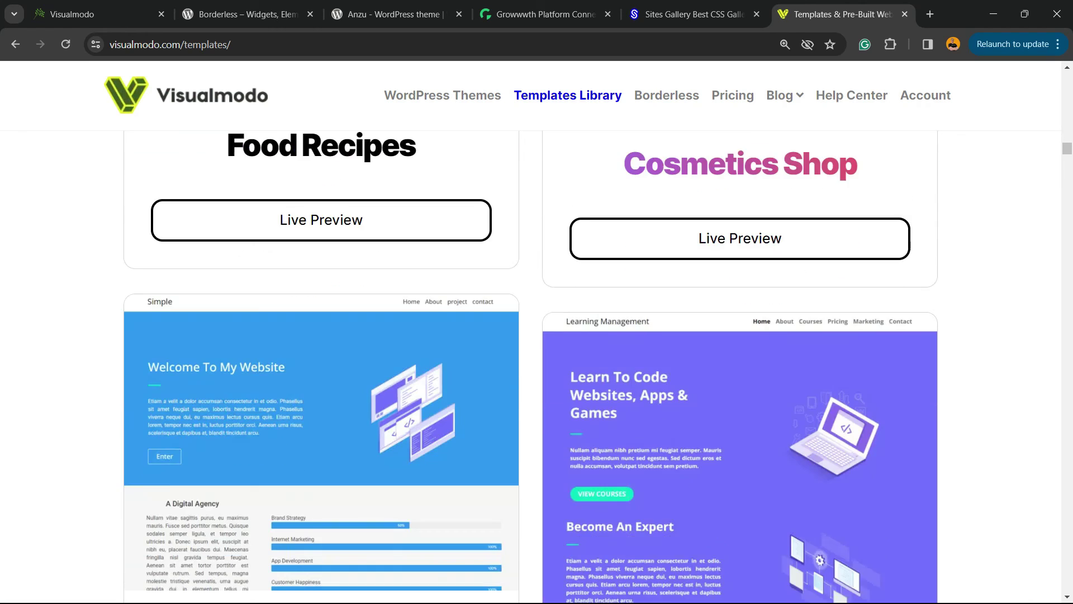
scroll(537, 335, "down", 20)
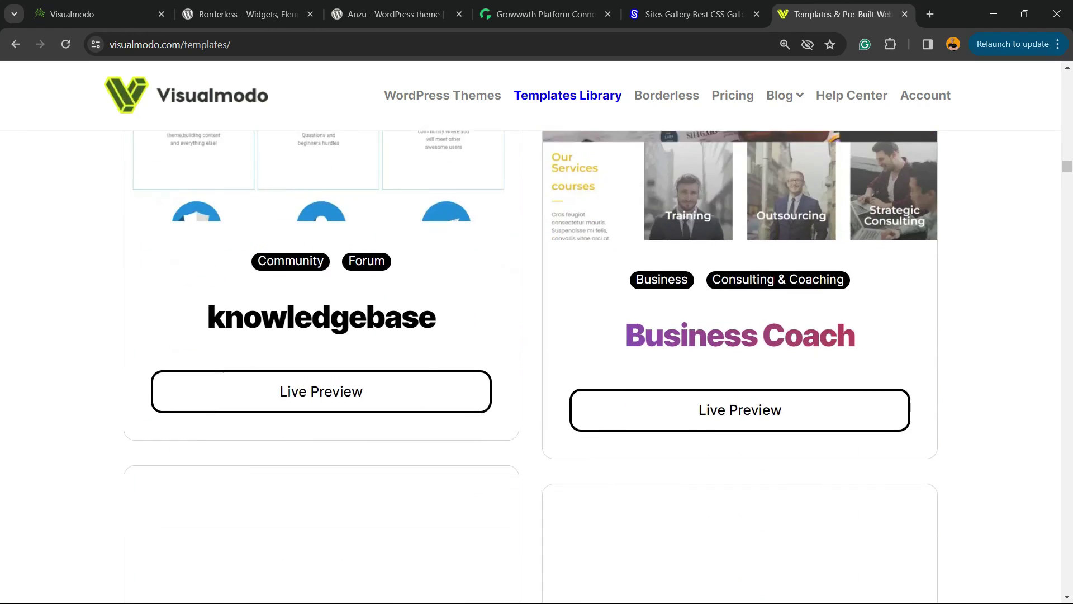
scroll(537, 335, "down", 20)
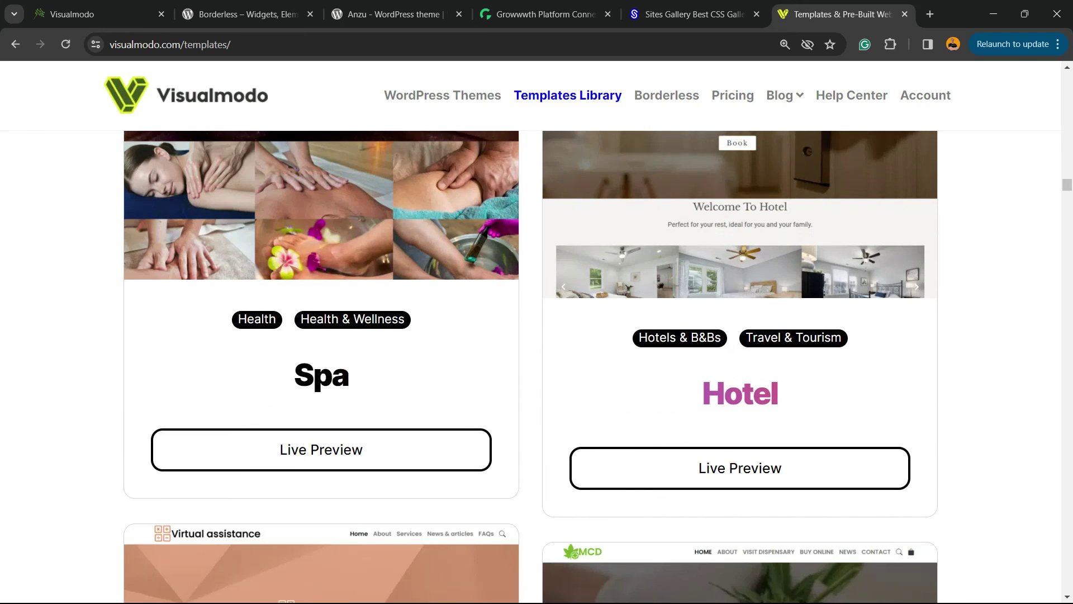
scroll(537, 335, "down", 10)
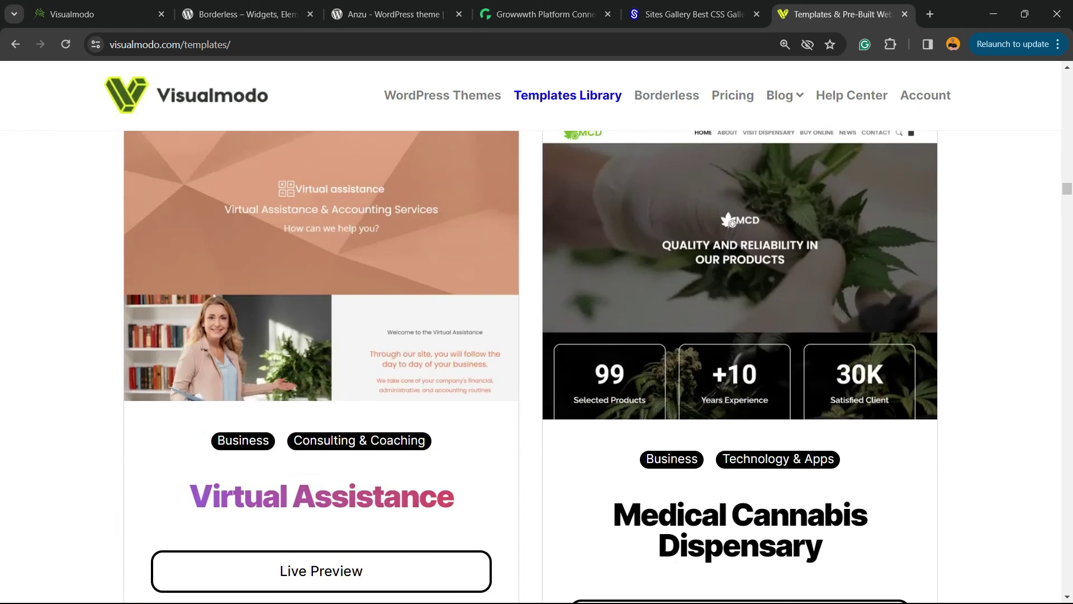